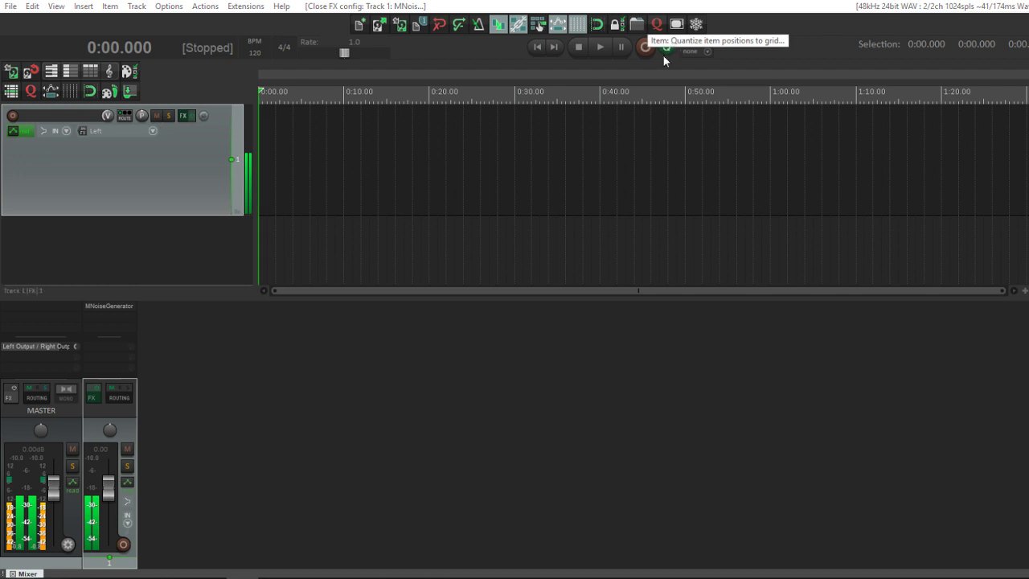
# Set track 1 to record its stereo output, turn on record monitoring and arm the track
pyautogui.click(66, 130)
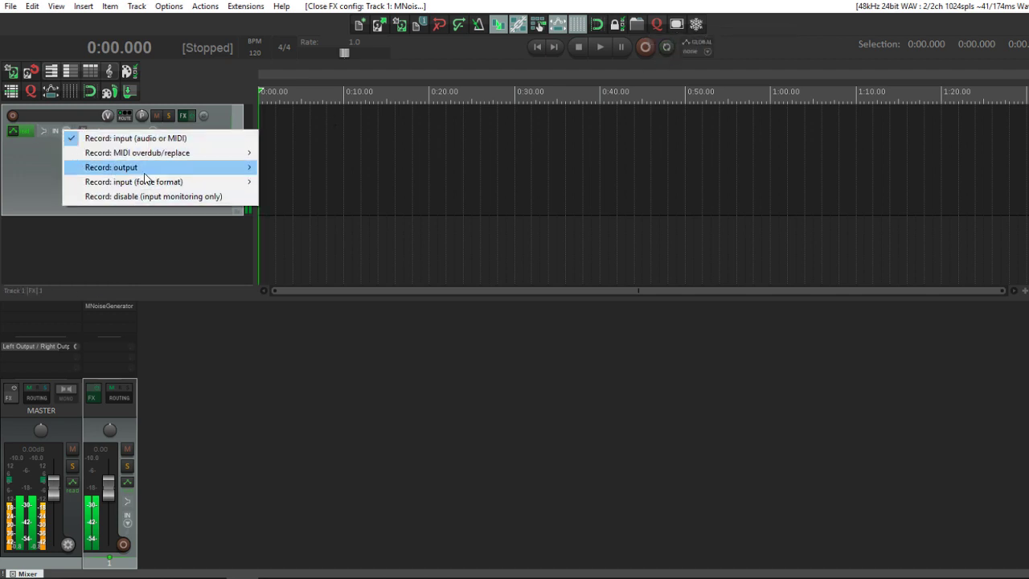
pyautogui.moveTo(113, 168)
pyautogui.click(378, 211)
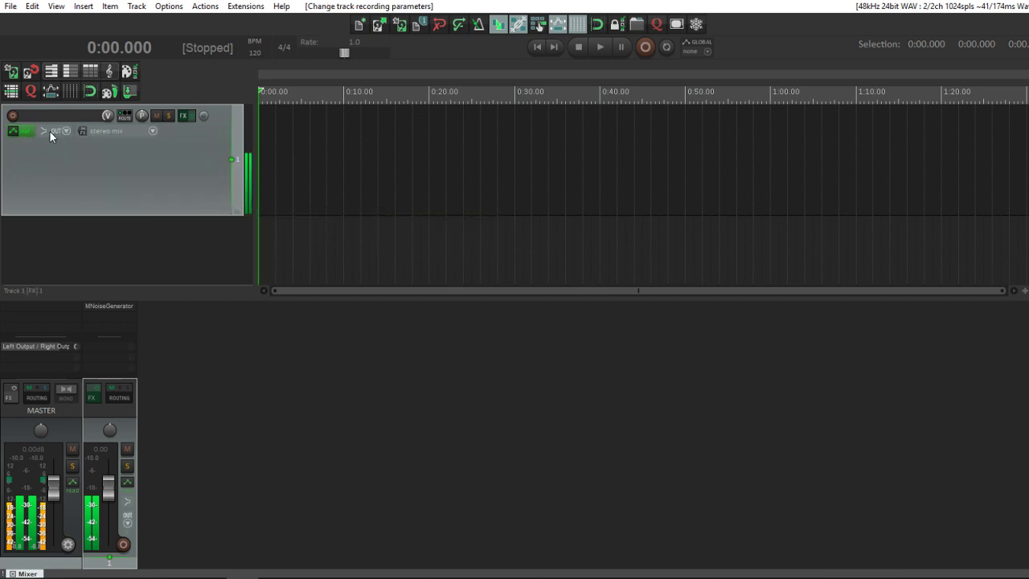
pyautogui.click(43, 131)
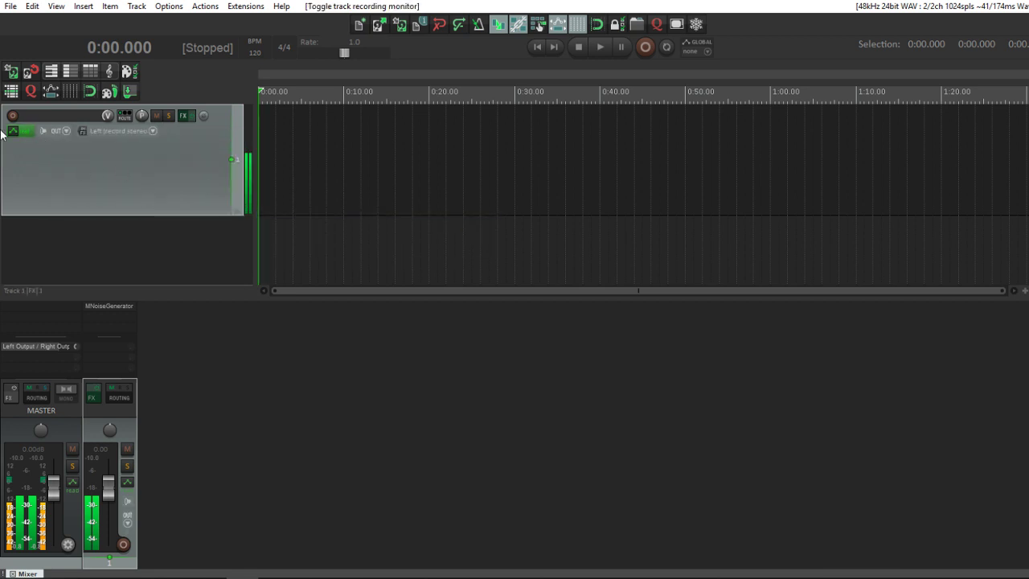
pyautogui.click(13, 115)
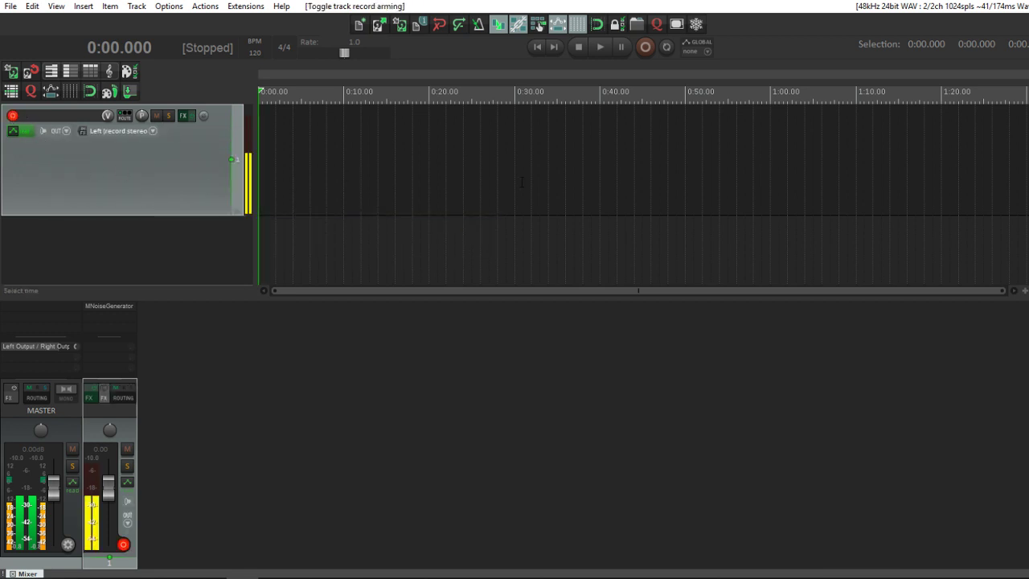
# Record about 11 seconds of track 1's white noise while checking the MNoiseGenerator settings
pyautogui.click(645, 47)
pyautogui.scroll(2, 530, 185)
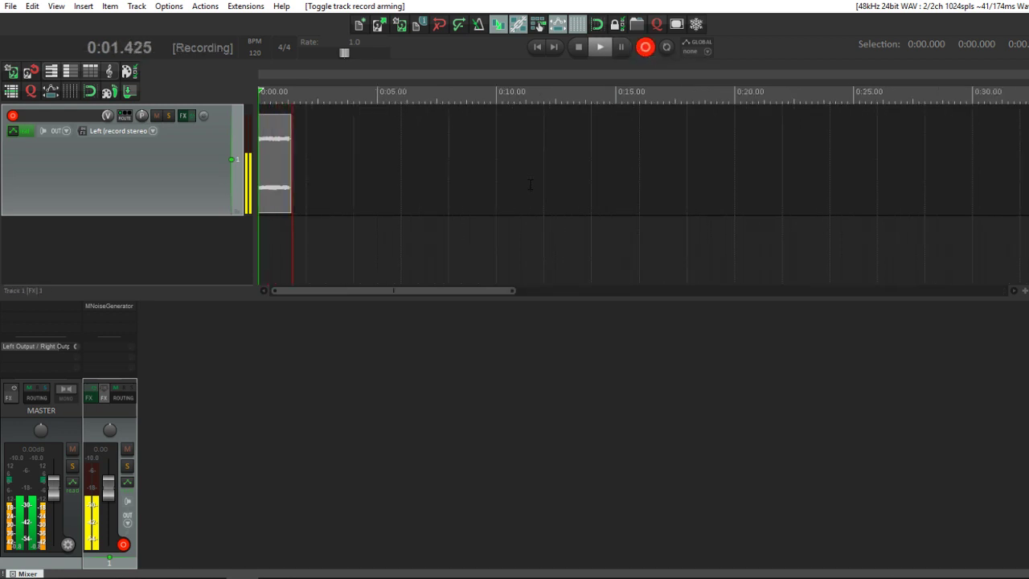
pyautogui.scroll(1, 530, 185)
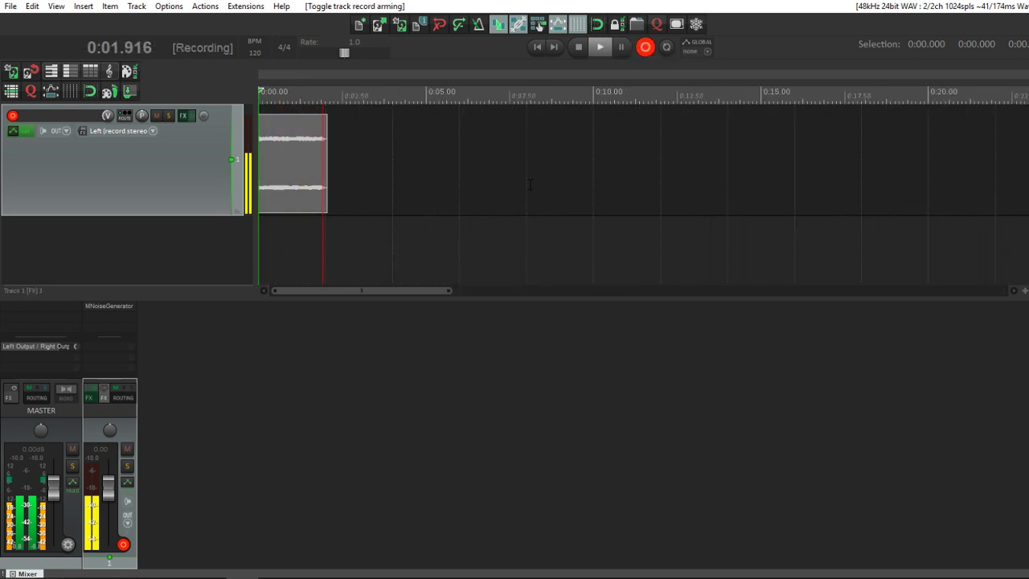
pyautogui.click(122, 307)
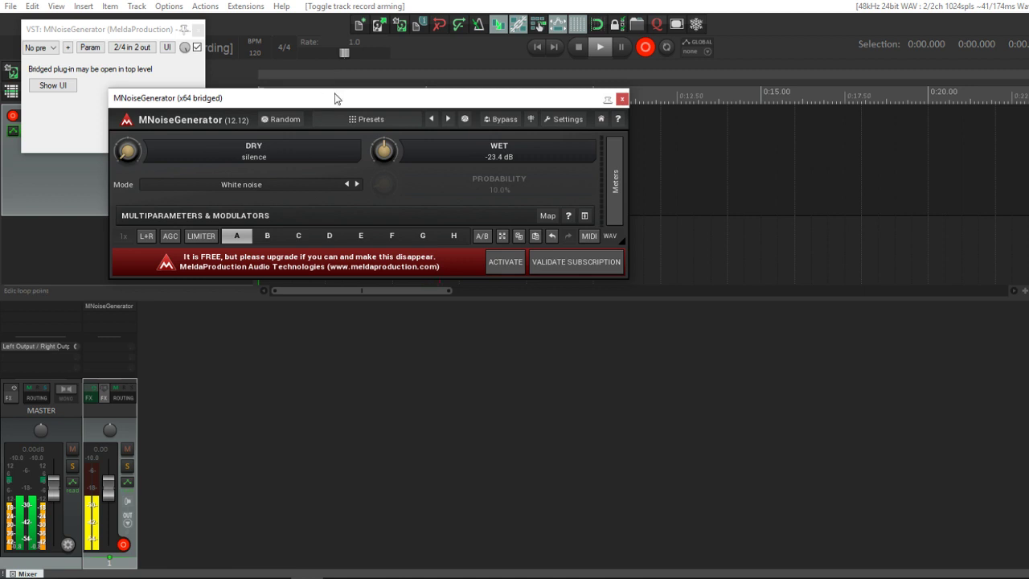
pyautogui.moveTo(336, 98); pyautogui.dragTo(465, 275)
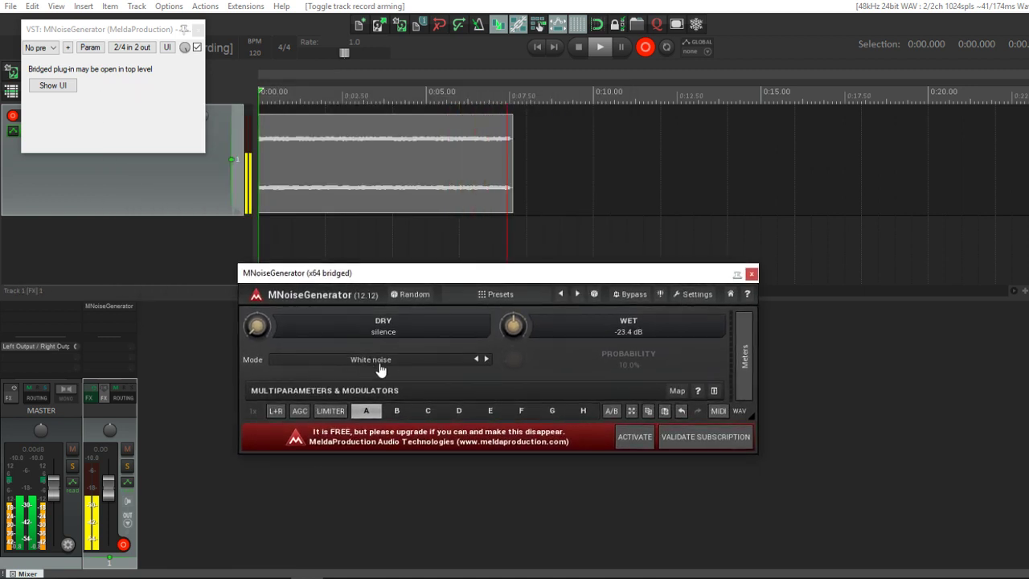
pyautogui.click(751, 273)
pyautogui.scroll(-3, 574, 167)
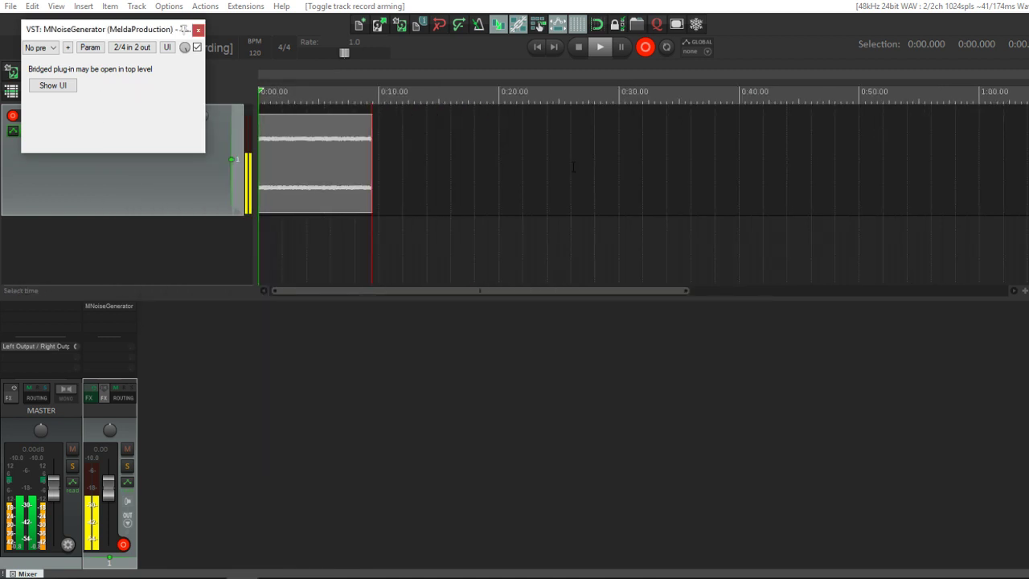
pyautogui.scroll(-3, 573, 166)
pyautogui.press('space')
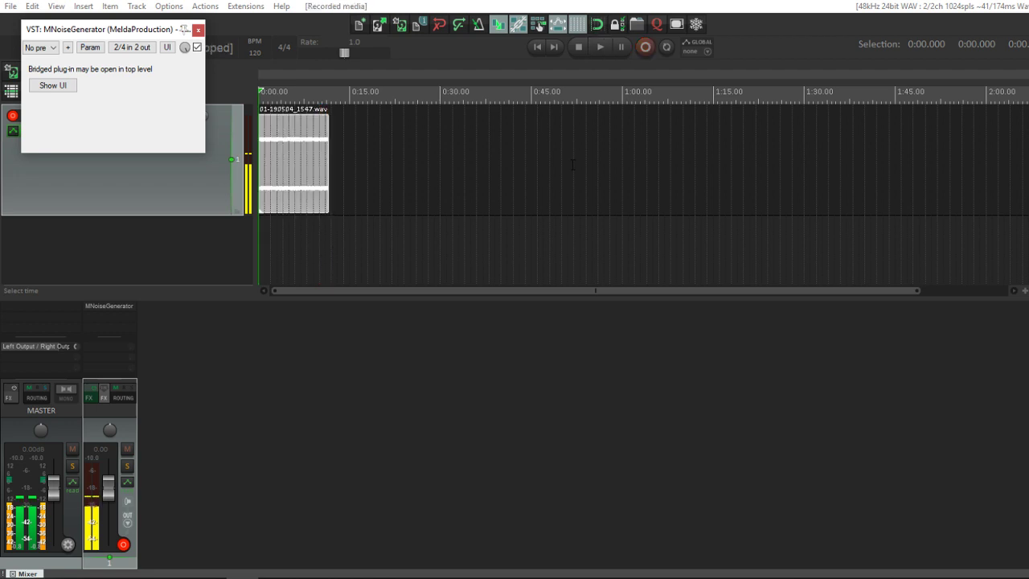
# Remove the MNoiseGenerator effect from track 1 and briefly play back the recorded noise item
pyautogui.click(197, 31)
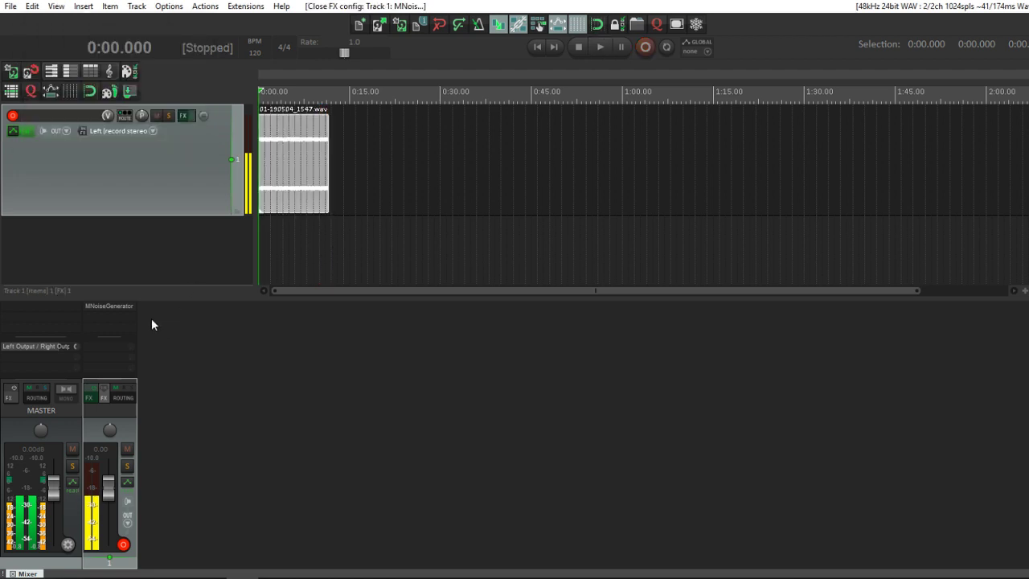
pyautogui.keyDown('alt'); pyautogui.click(129, 309); pyautogui.keyUp('alt')
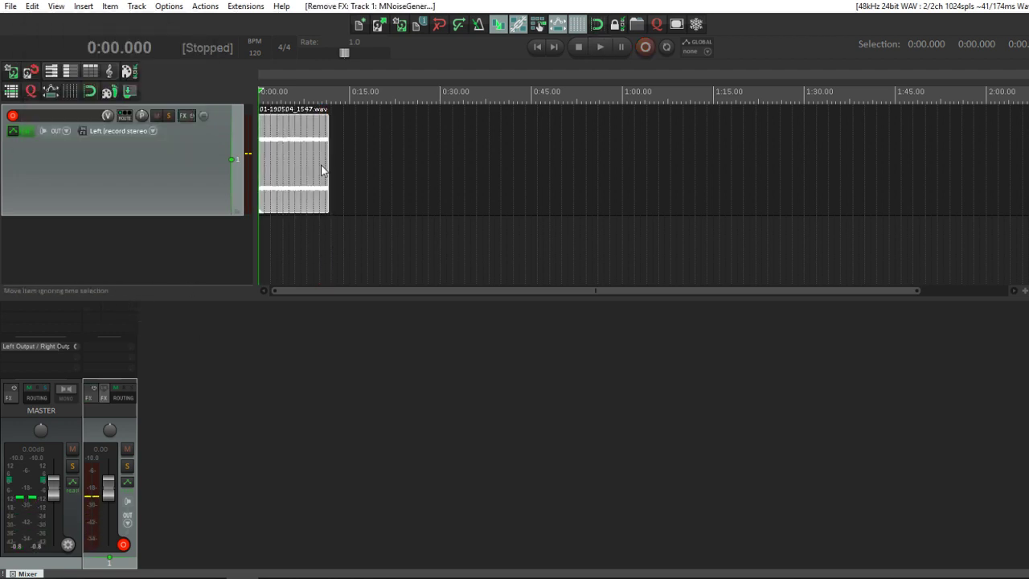
pyautogui.press('space')
pyautogui.press('space')
# Time-stretch the recorded noise item to about 30 seconds, at a rate of 0.386, and play it
pyautogui.moveTo(327, 158); pyautogui.dragTo(435, 155)
pyautogui.press('space')
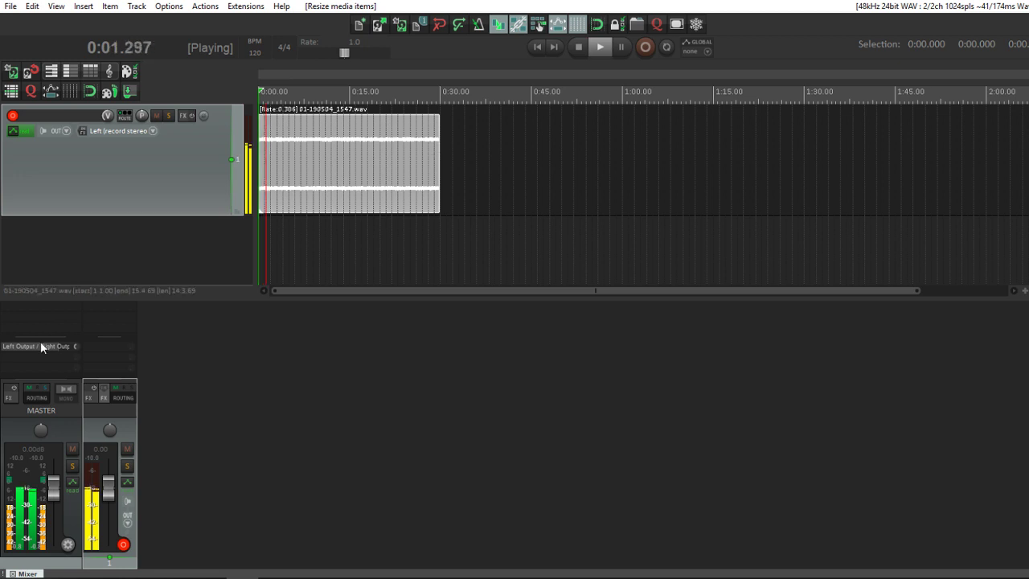
# Add the VST version of MComb from the Melda Production plug-ins folder to track 1
pyautogui.doubleClick(120, 301)
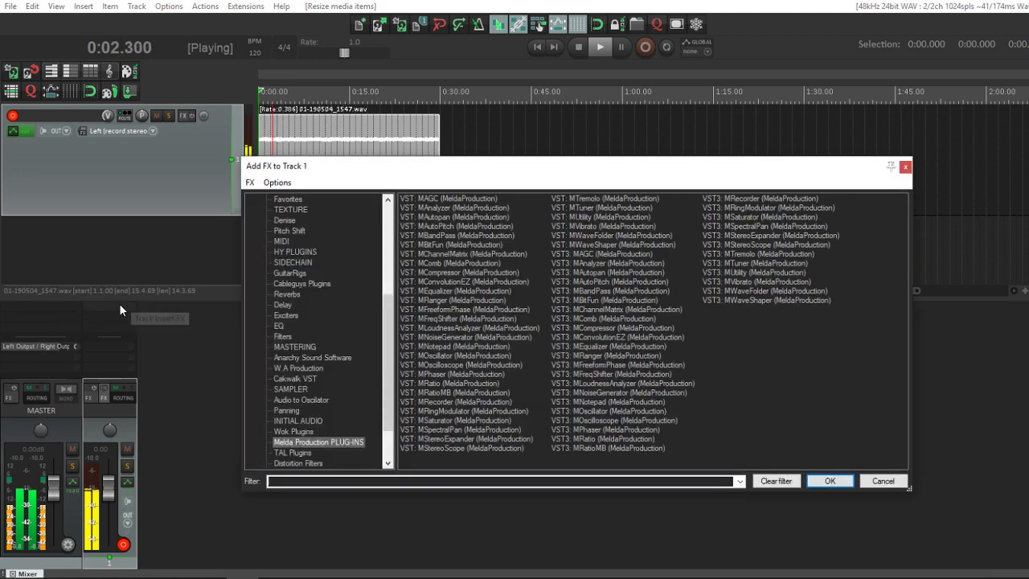
pyautogui.click(438, 263)
pyautogui.doubleClick(439, 263)
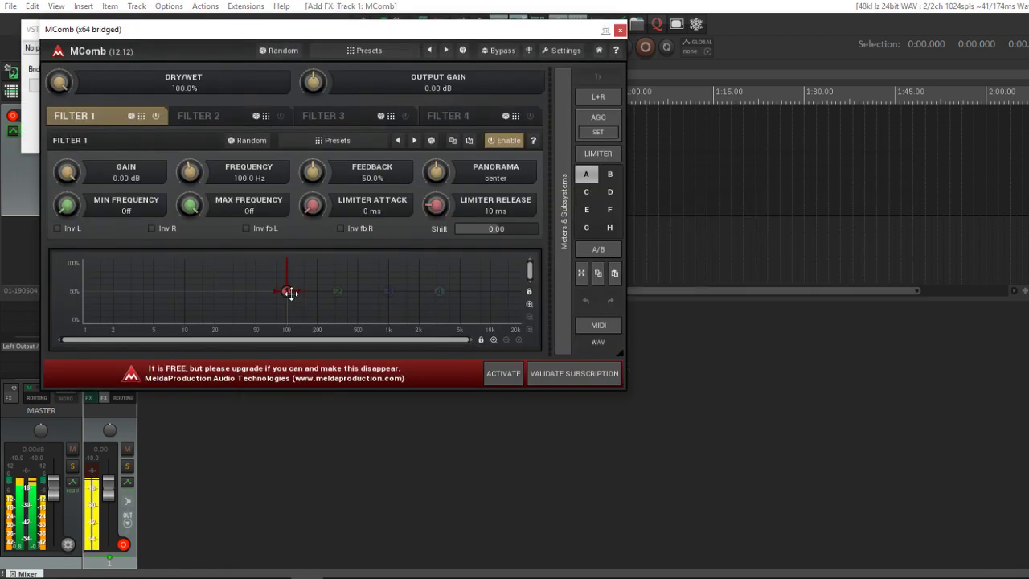
# Move MComb's filter 1 to about 50 Hz with 88% feedback and cluster the other filters just above it, below about 100 Hz
pyautogui.moveTo(291, 293); pyautogui.dragTo(256, 267)
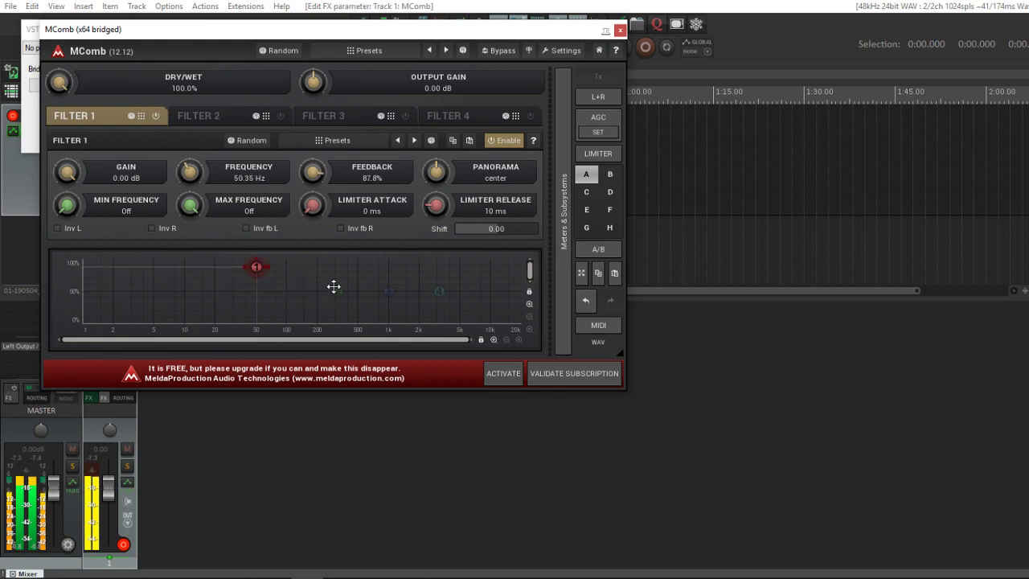
pyautogui.moveTo(343, 292); pyautogui.dragTo(275, 268)
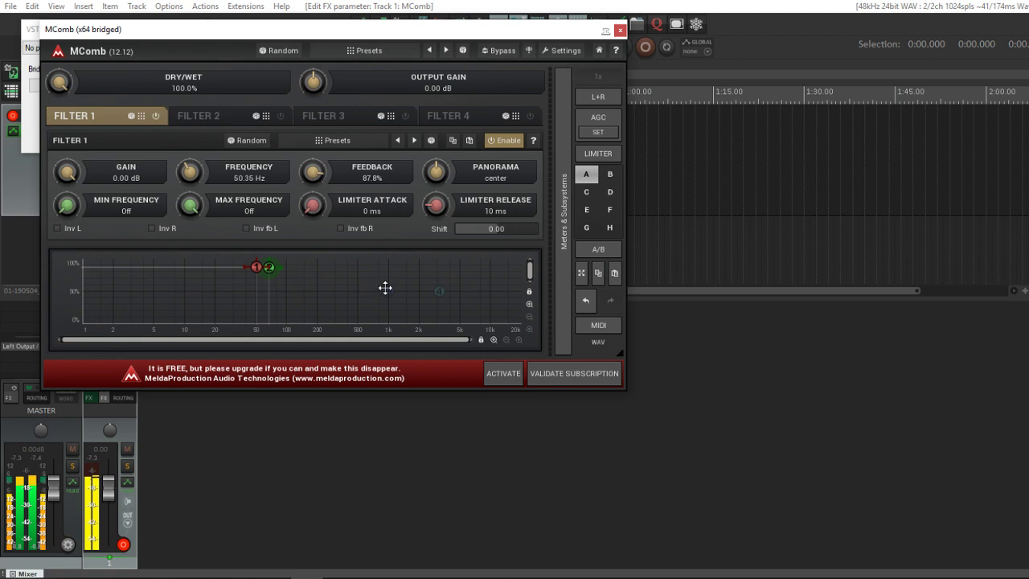
pyautogui.moveTo(385, 288); pyautogui.dragTo(276, 265)
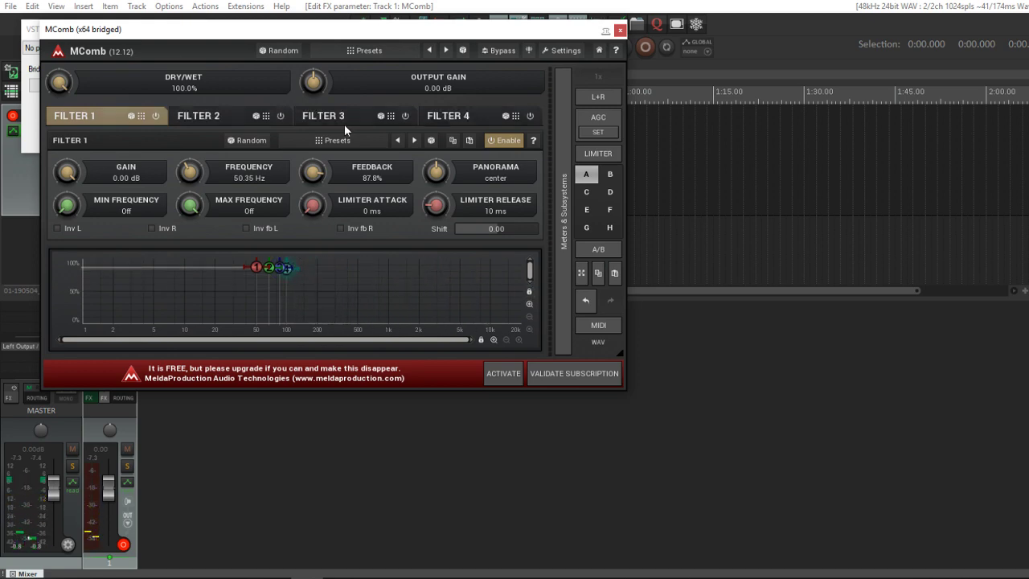
# Turn on repeat and loop playback over the full length of the stretched noise item, keeping the MComb window clear of it
pyautogui.moveTo(355, 35); pyautogui.dragTo(524, 224)
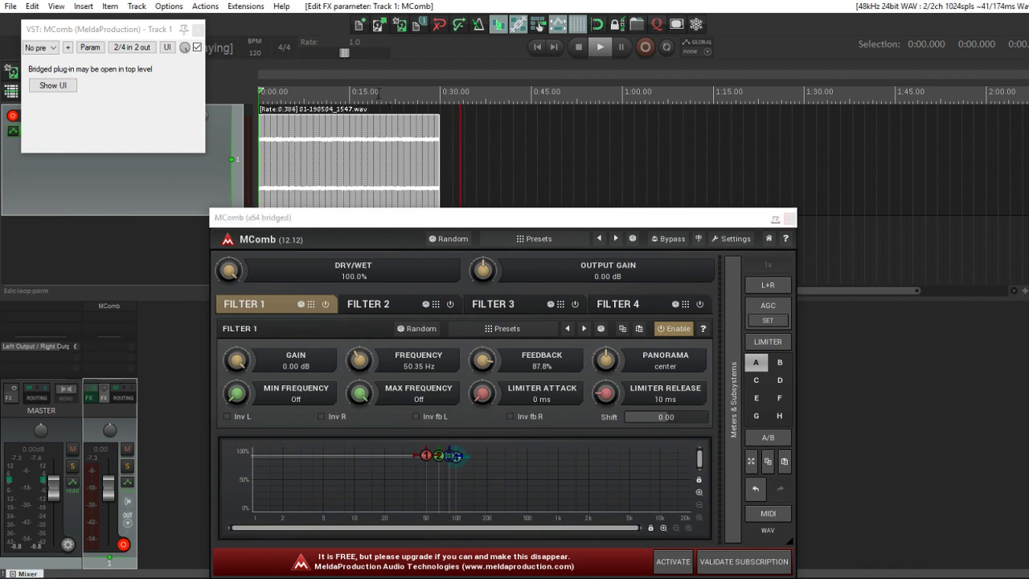
pyautogui.click(666, 48)
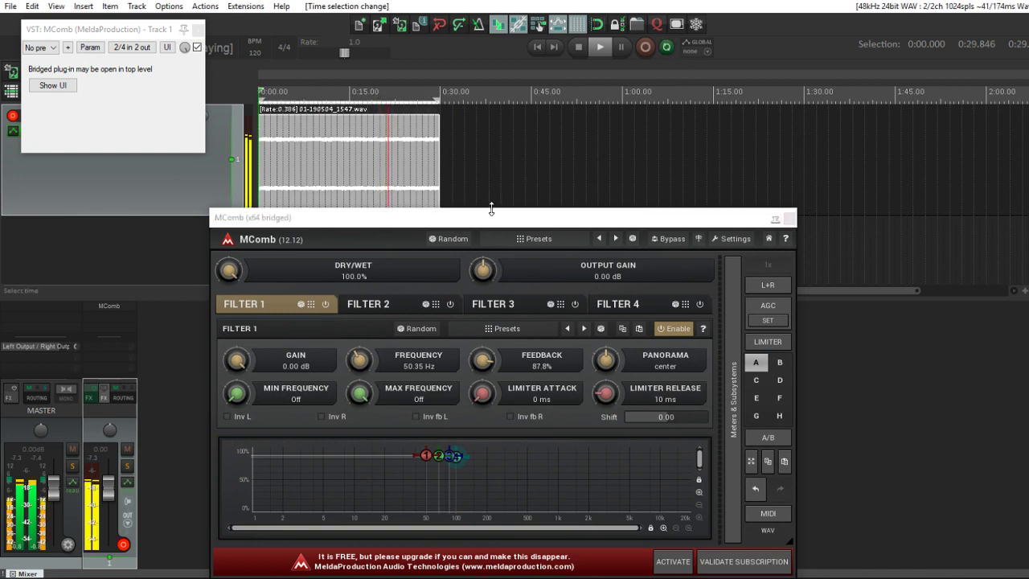
pyautogui.moveTo(492, 210); pyautogui.dragTo(495, 146)
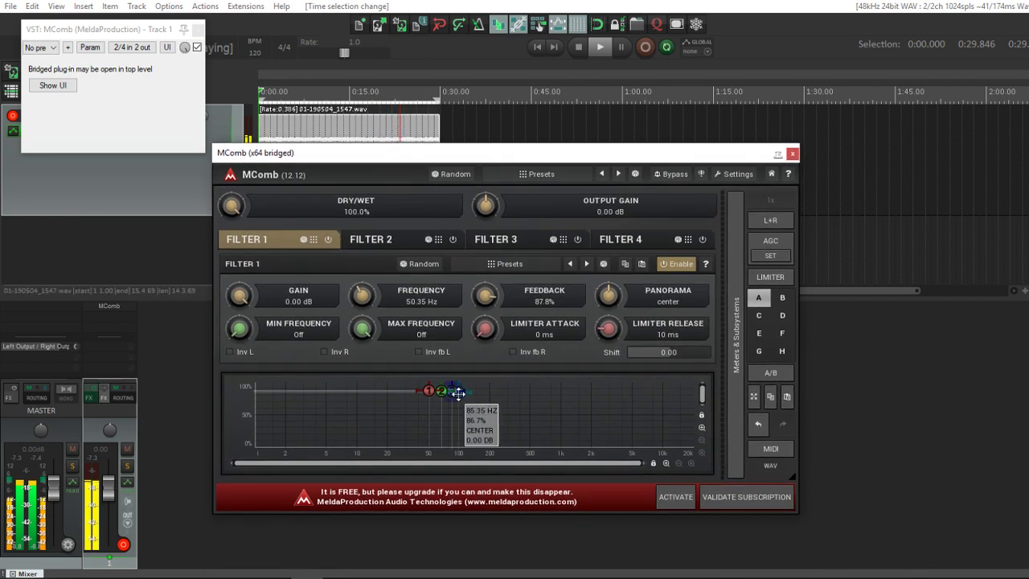
# Fine-tune the clustered MComb filter points, raise filter 1's limiter release to 6733 ms and close the plug-in windows
pyautogui.moveTo(453, 392); pyautogui.dragTo(458, 392)
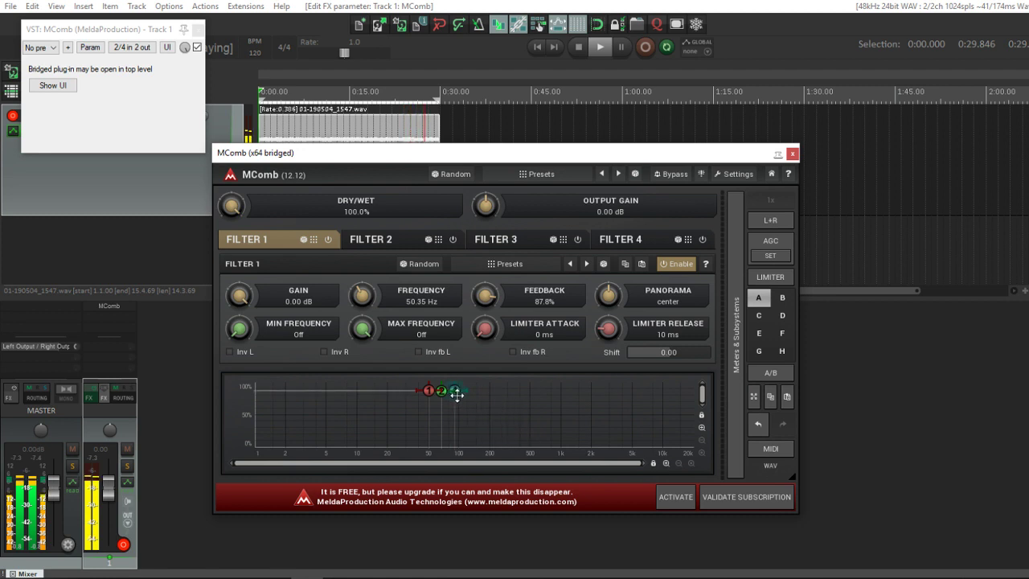
pyautogui.moveTo(445, 391)
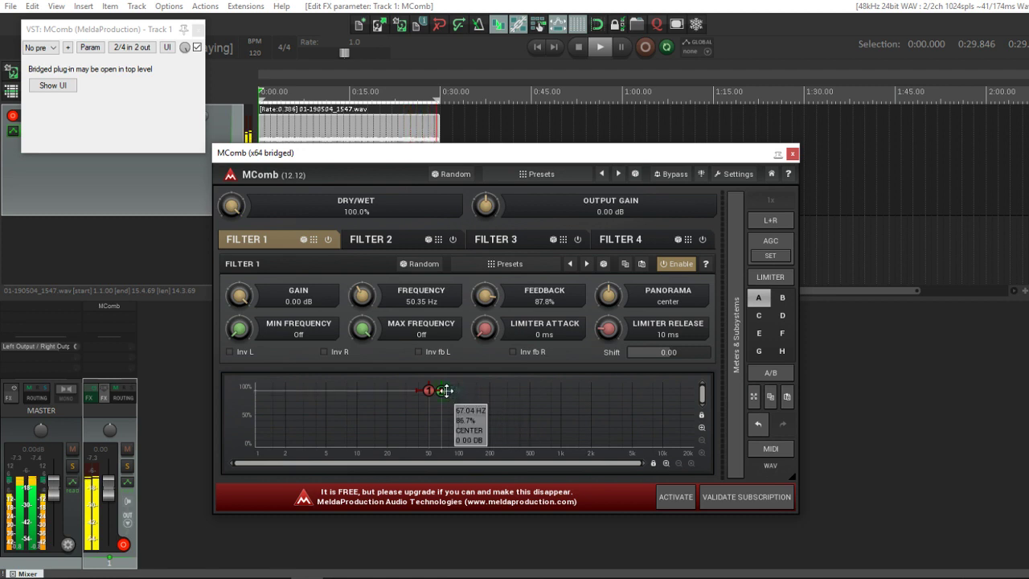
pyautogui.moveTo(445, 391); pyautogui.dragTo(446, 391)
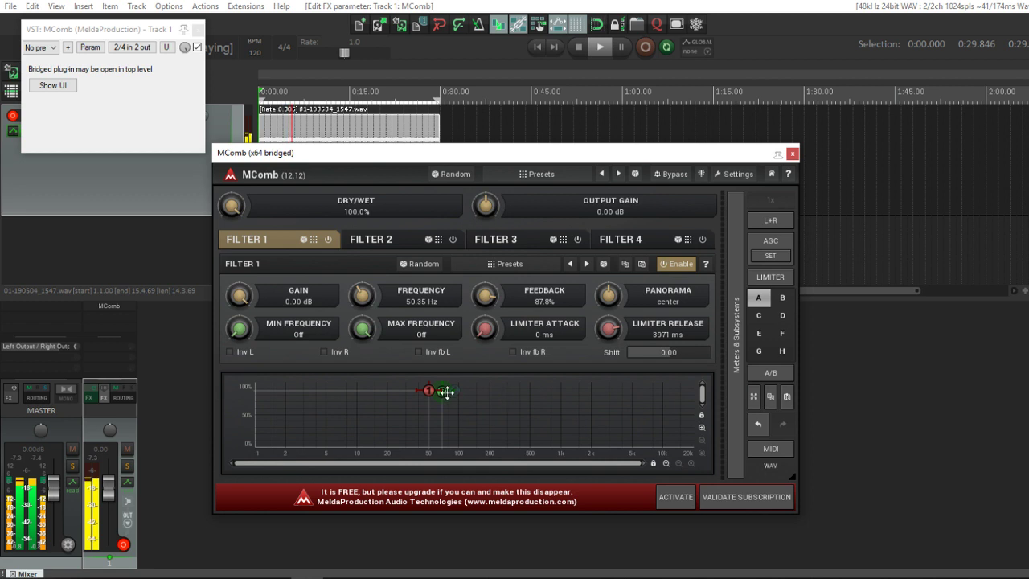
pyautogui.moveTo(448, 394); pyautogui.dragTo(447, 394)
pyautogui.moveTo(634, 328); pyautogui.dragTo(633, 314)
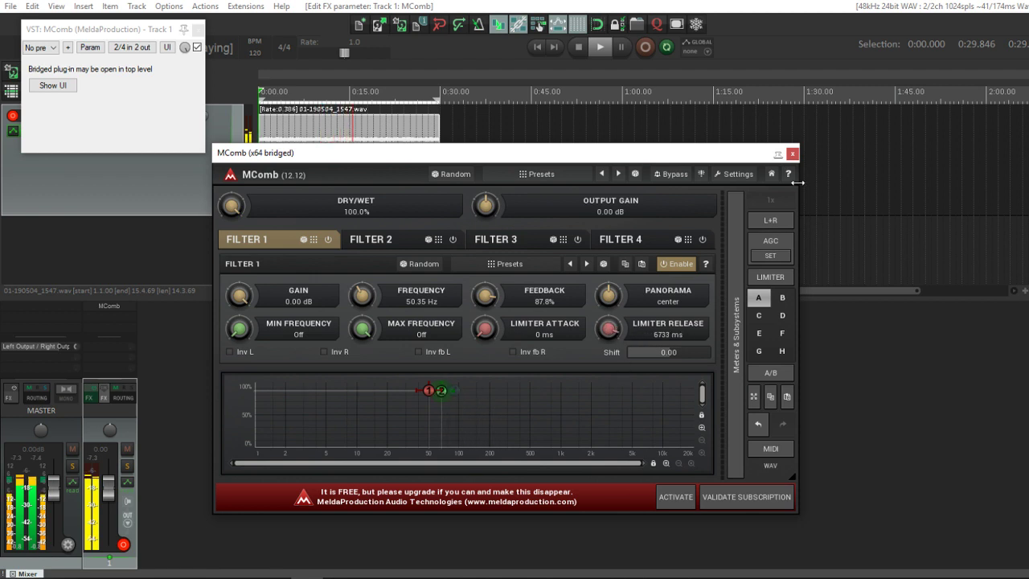
pyautogui.click(792, 155)
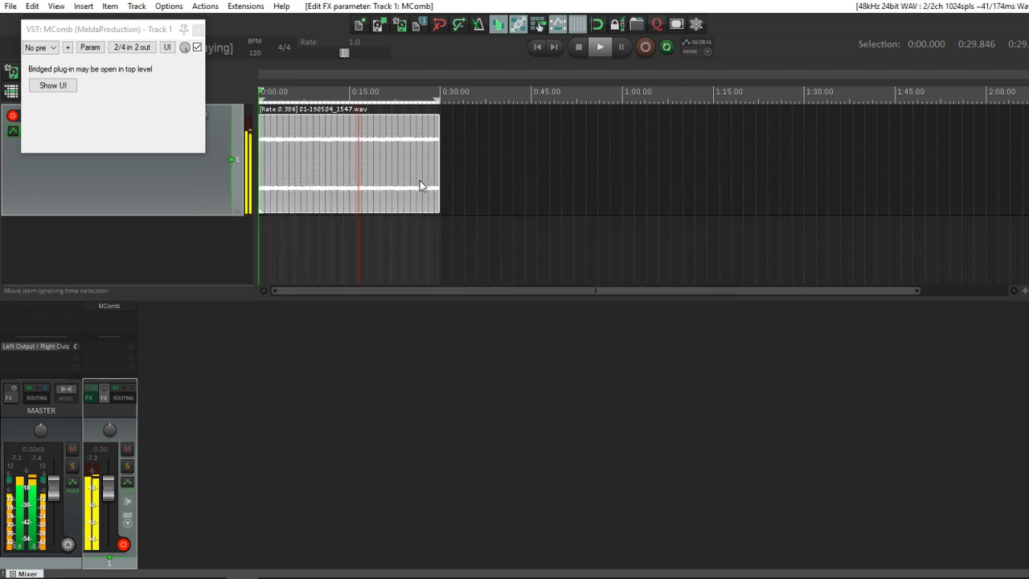
pyautogui.click(198, 29)
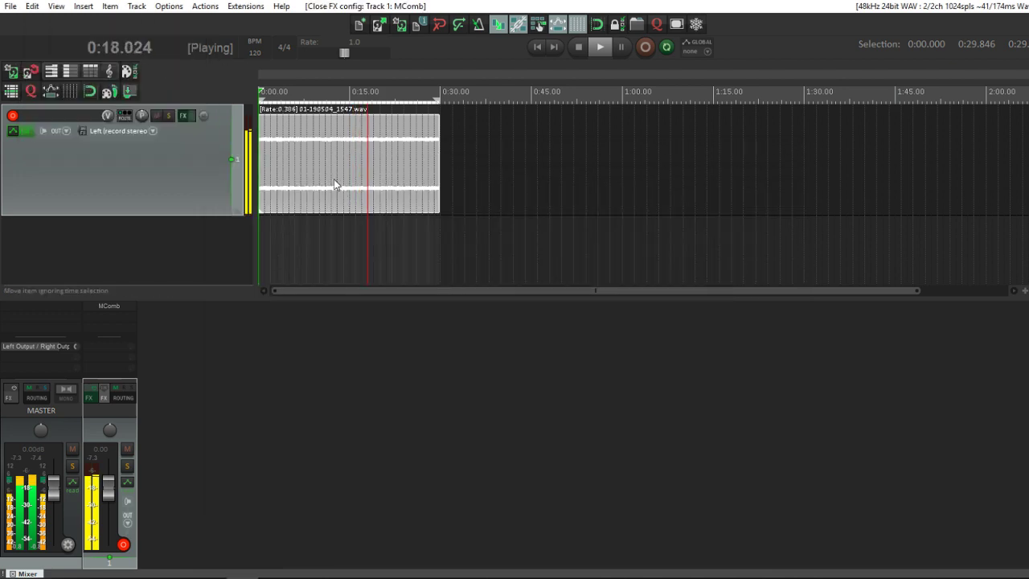
# Add the BIGREV reverb from the Reverbs folder to track 1 after MComb
pyautogui.click(114, 320)
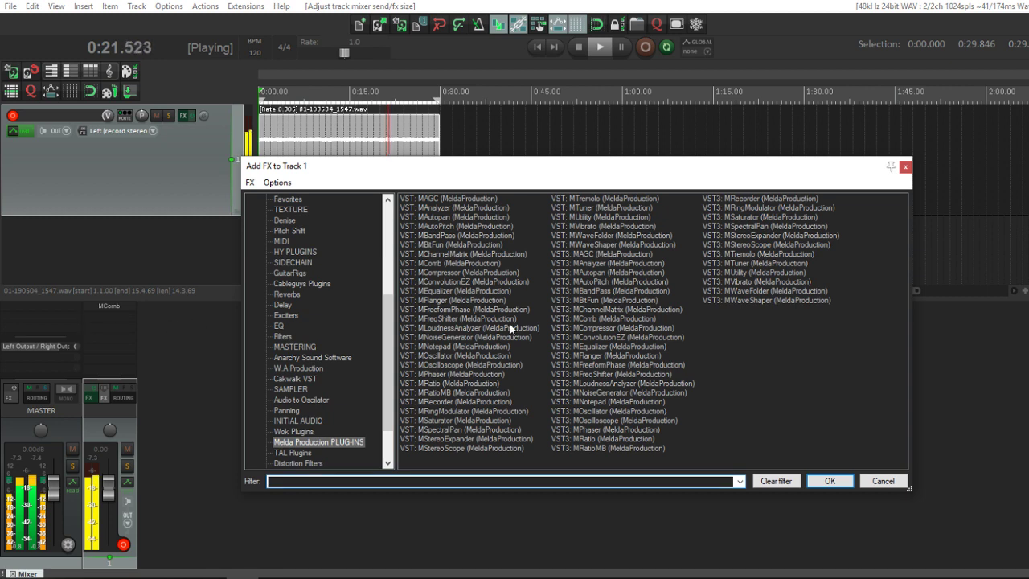
pyautogui.scroll(3, 325, 320)
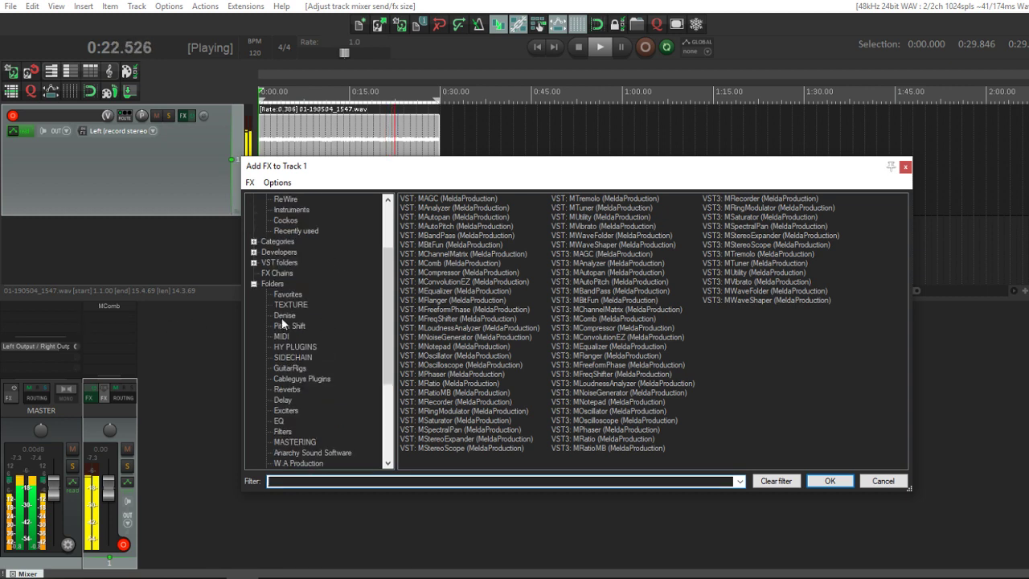
pyautogui.click(291, 392)
pyautogui.doubleClick(454, 226)
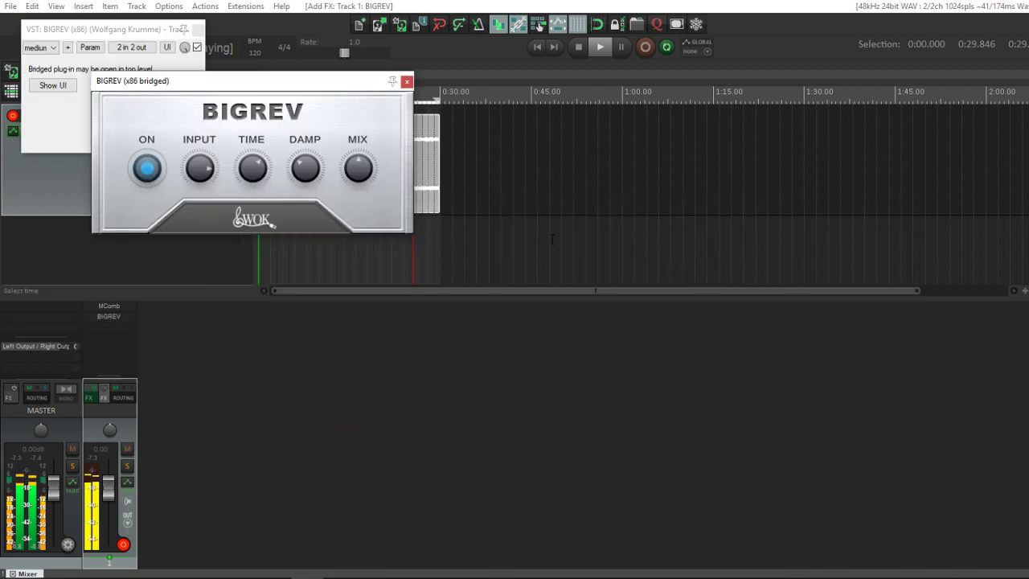
# Turn BIGREV's DAMP to minimum and its MIX to maximum, and close the plug-in windows
pyautogui.moveTo(306, 168); pyautogui.dragTo(303, 204)
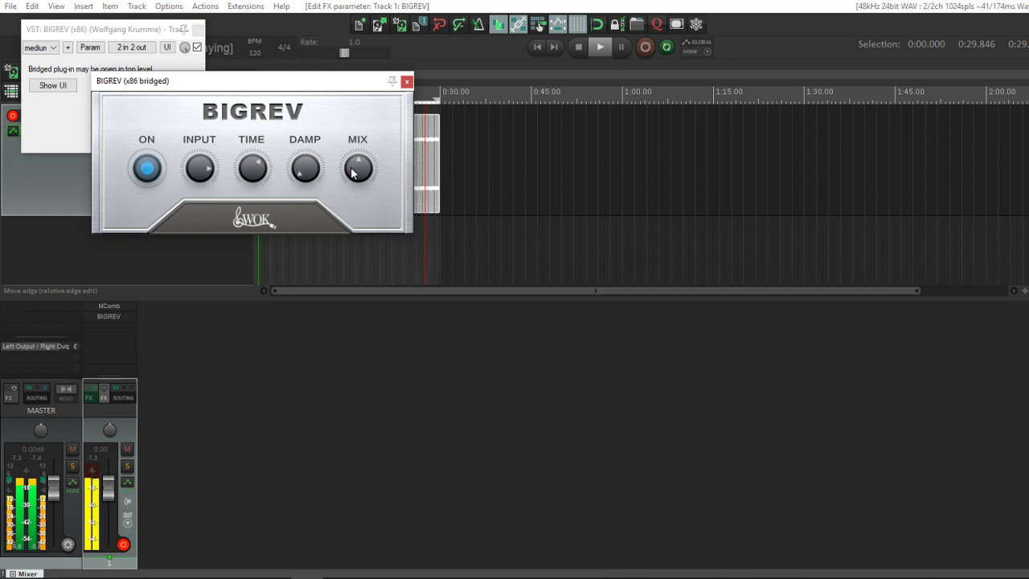
pyautogui.moveTo(352, 173); pyautogui.dragTo(366, 123)
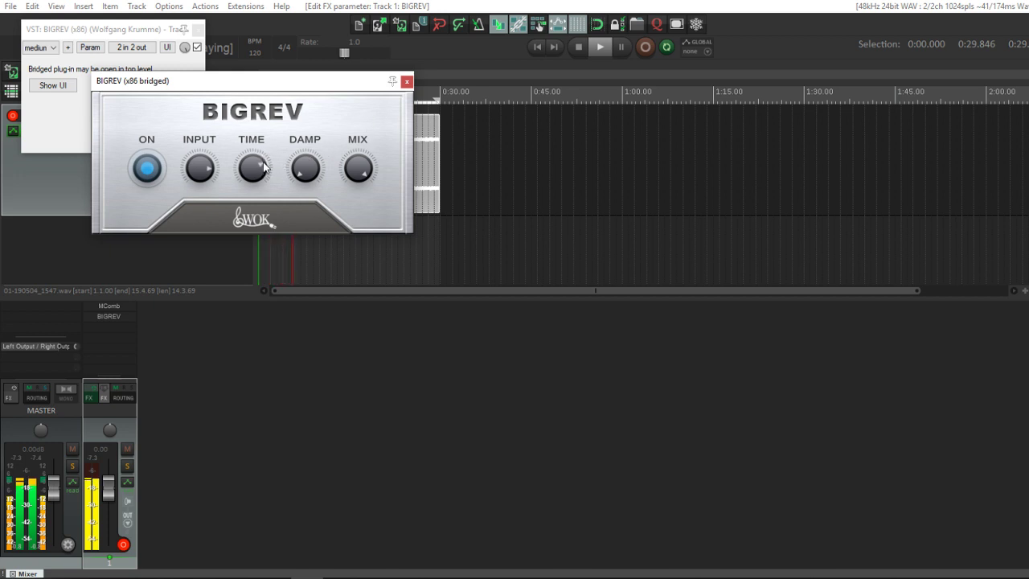
pyautogui.click(408, 81)
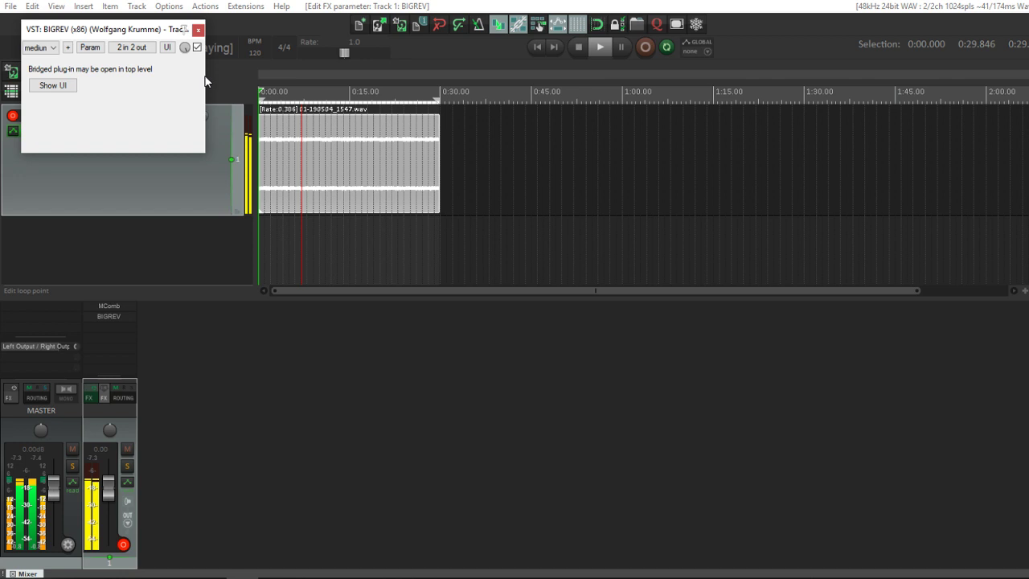
pyautogui.click(198, 29)
# Add the FiltR (x86) plug-in from the Exciters folder to track 1 after BIGREV
pyautogui.click(127, 335)
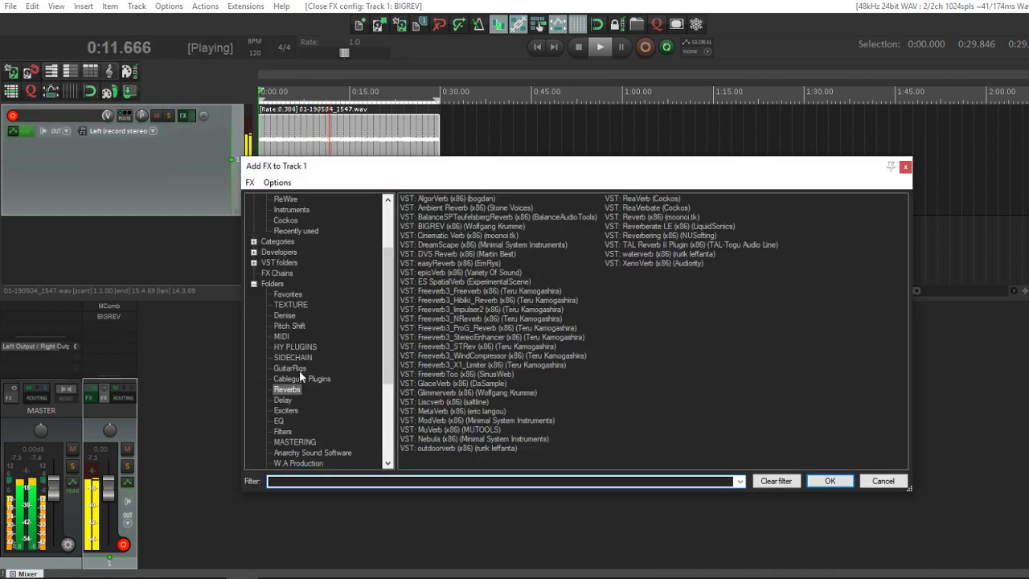
pyautogui.click(288, 410)
pyautogui.doubleClick(437, 216)
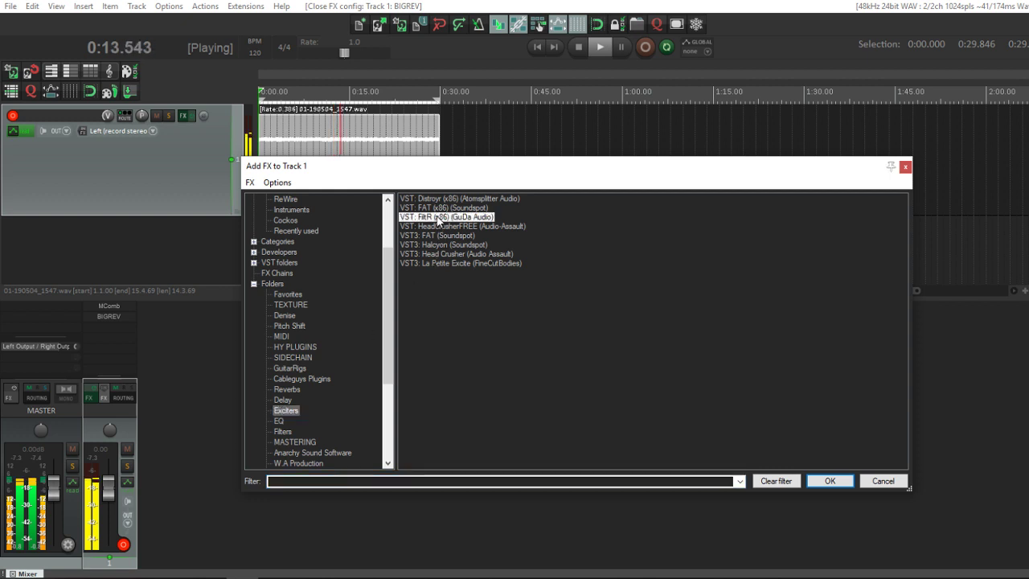
# Set FiltR's cutoff to about 509 Hz and its resonance to about 0.056, adjust the drive, and close its interface
pyautogui.moveTo(172, 160); pyautogui.dragTo(409, 246)
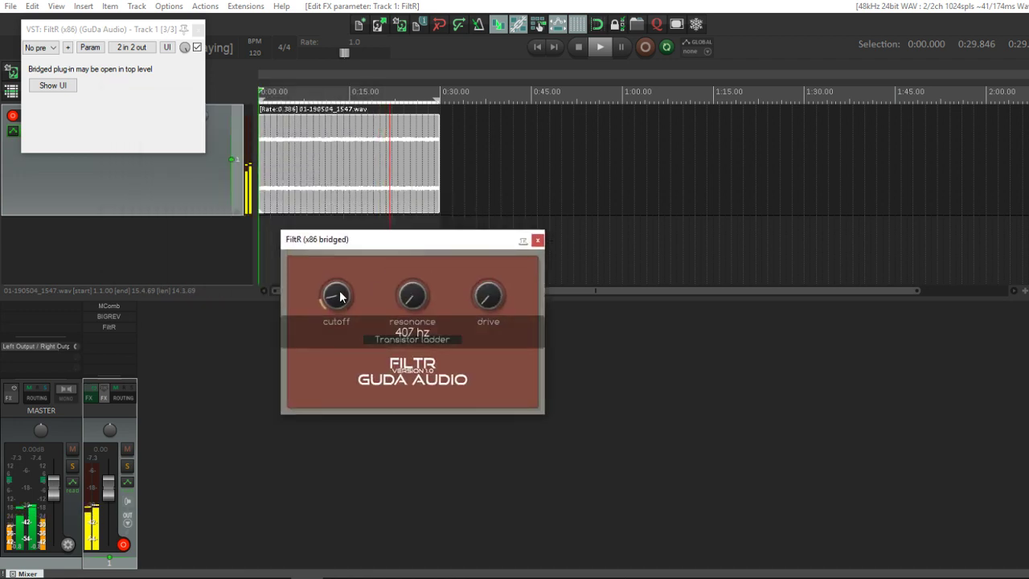
pyautogui.moveTo(411, 299)
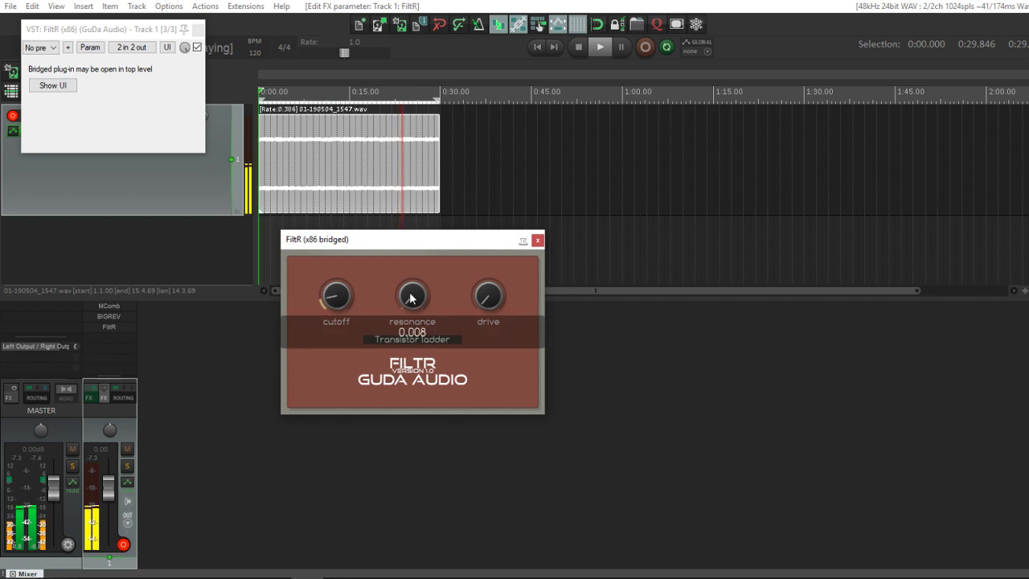
pyautogui.moveTo(411, 299); pyautogui.dragTo(412, 292)
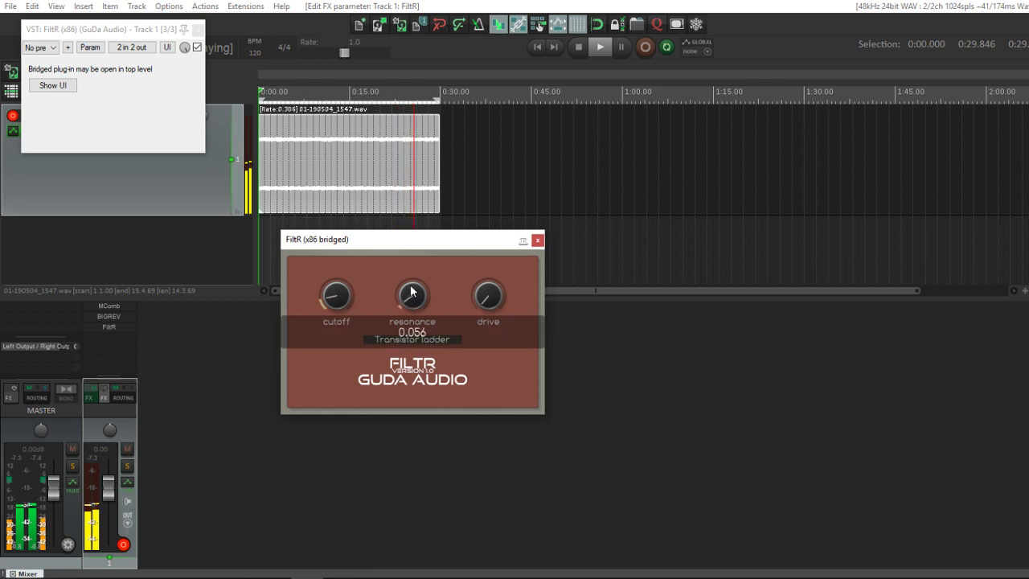
pyautogui.moveTo(345, 295); pyautogui.dragTo(345, 291)
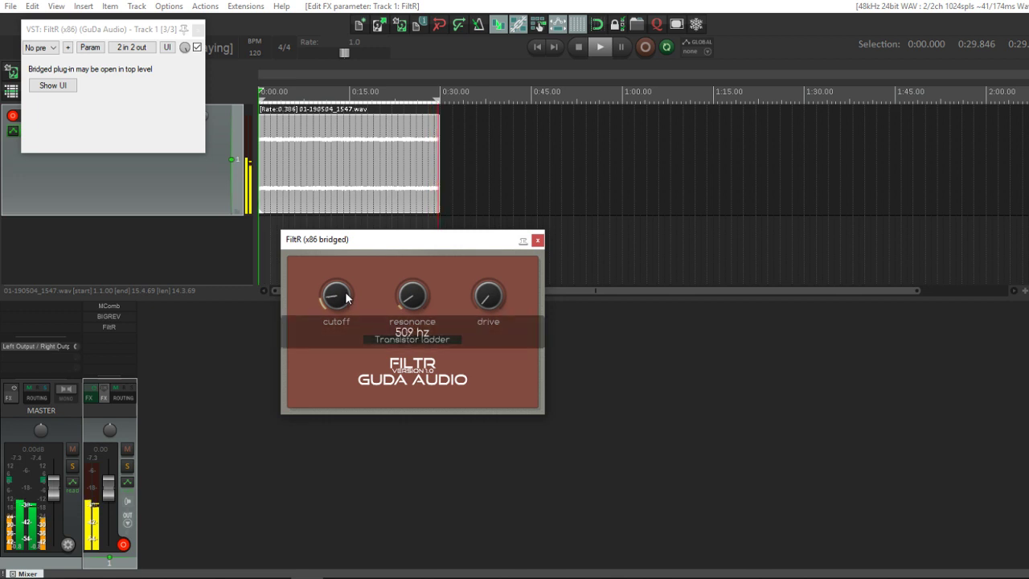
pyautogui.moveTo(505, 311); pyautogui.dragTo(493, 294)
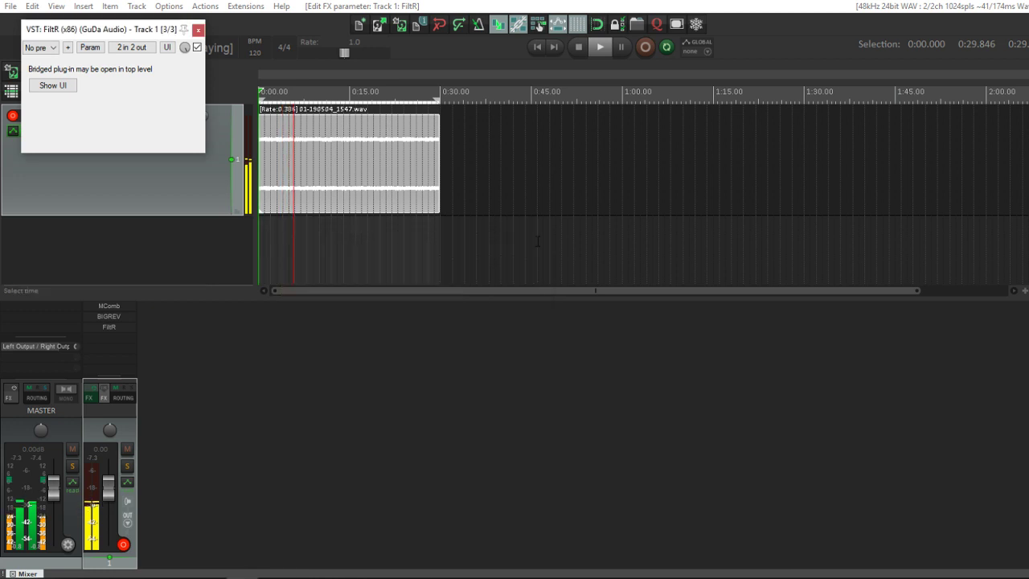
pyautogui.click(537, 241)
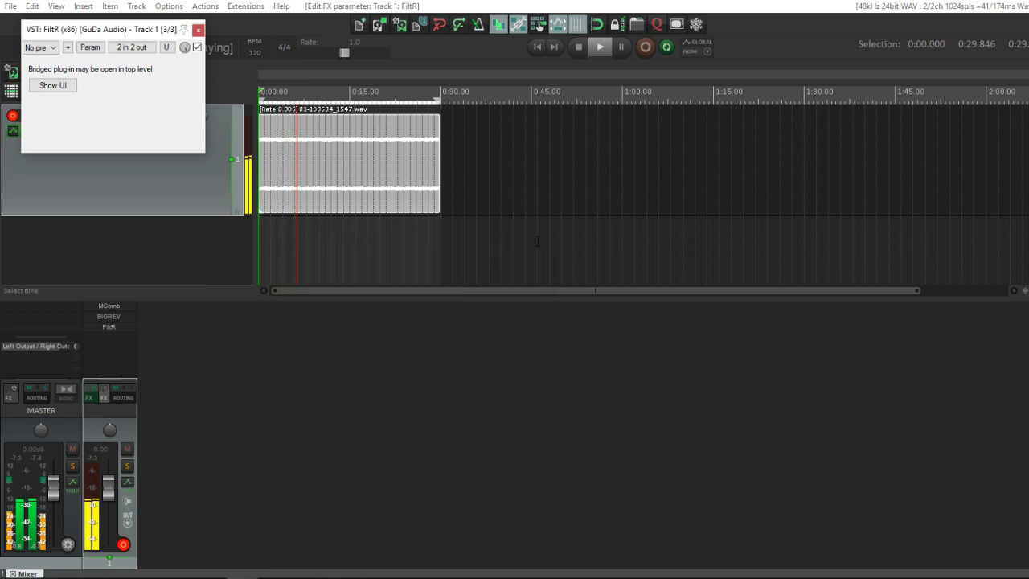
# Turn off looped playback, stop, and apply track 1's FX to the noise item as a new take
pyautogui.click(666, 47)
pyautogui.click(196, 30)
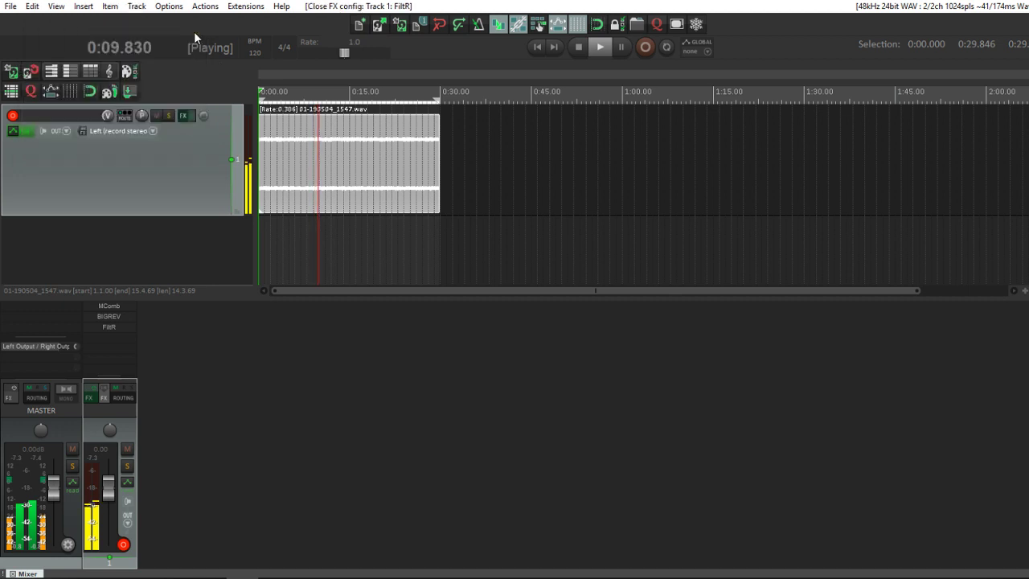
pyautogui.press('space')
pyautogui.rightClick(342, 187)
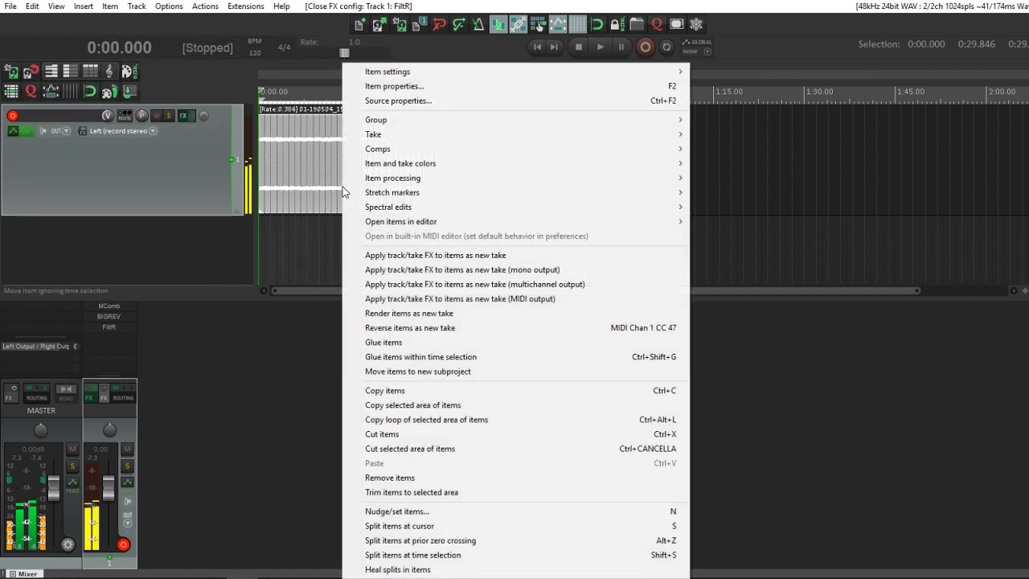
pyautogui.click(415, 255)
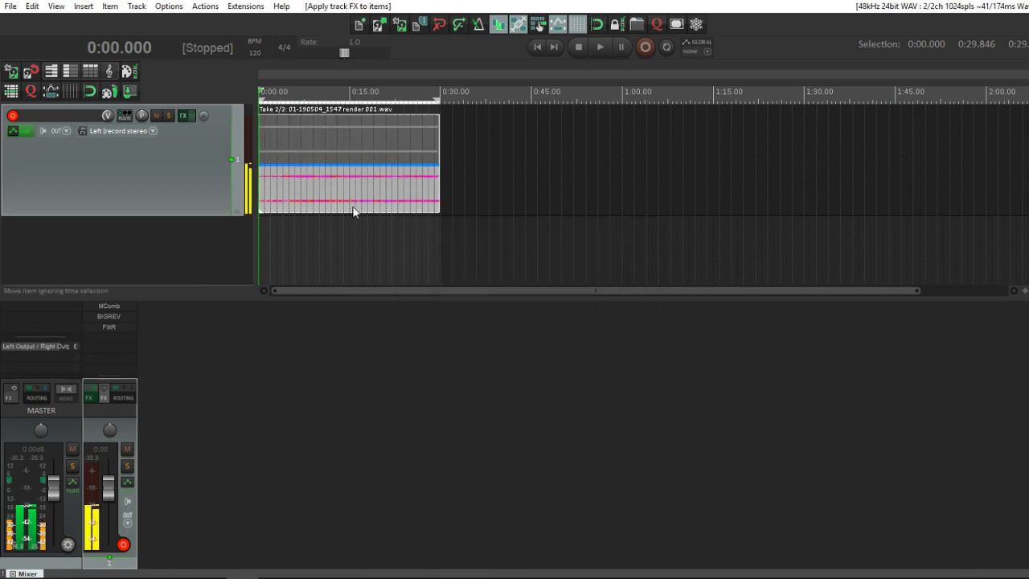
# Glue the item with its rendered take and remove FiltR, BIGREV and MComb from track 1
pyautogui.rightClick(354, 211)
pyautogui.click(433, 348)
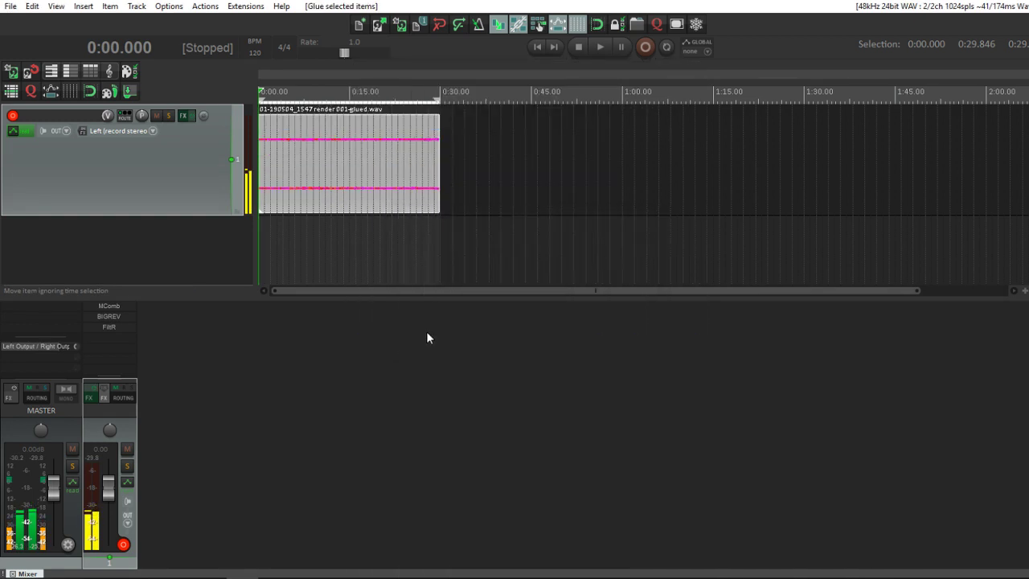
pyautogui.keyDown('alt'); pyautogui.click(109, 328); pyautogui.keyUp('alt')
pyautogui.keyDown('alt'); pyautogui.click(114, 317); pyautogui.keyUp('alt')
pyautogui.keyDown('alt'); pyautogui.click(111, 308); pyautogui.keyUp('alt')
# Play the glued item, enable its take volume envelope and raise the level across the whole item
pyautogui.press('space')
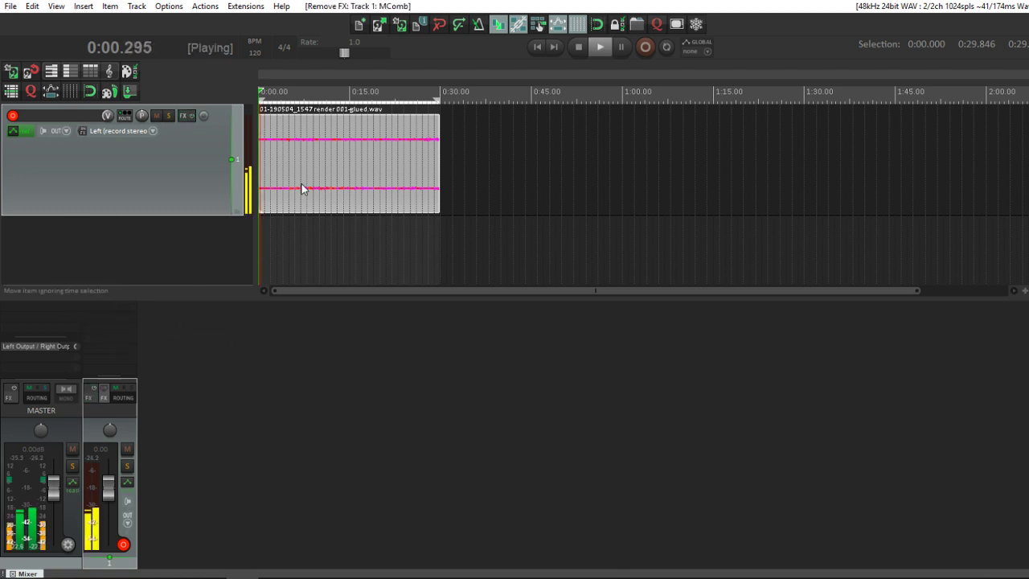
pyautogui.scroll(4, 302, 185)
pyautogui.scroll(-1, 301, 185)
pyautogui.scroll(-2, 301, 185)
pyautogui.press('space')
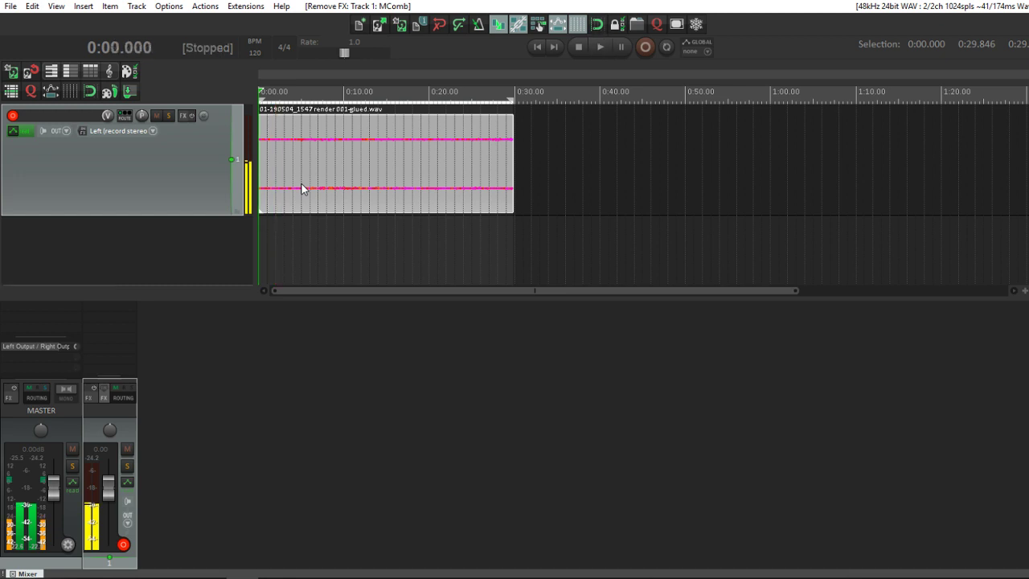
pyautogui.press('space')
pyautogui.rightClick(302, 185)
pyautogui.moveTo(362, 134)
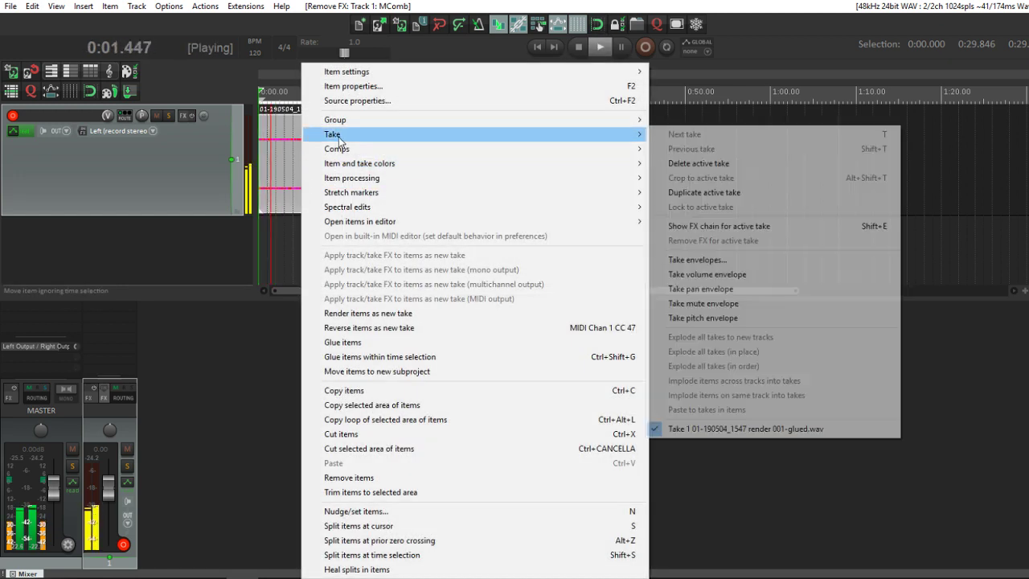
pyautogui.click(745, 276)
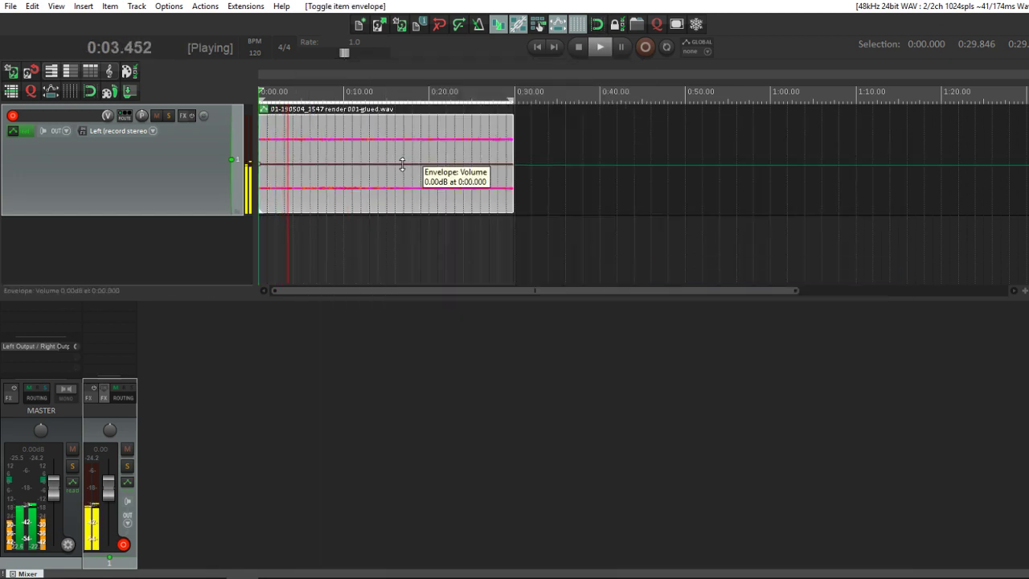
pyautogui.moveTo(409, 160)
pyautogui.mouseDown()
pyautogui.moveTo(419, 152)
pyautogui.moveTo(400, 144)
pyautogui.mouseUp()
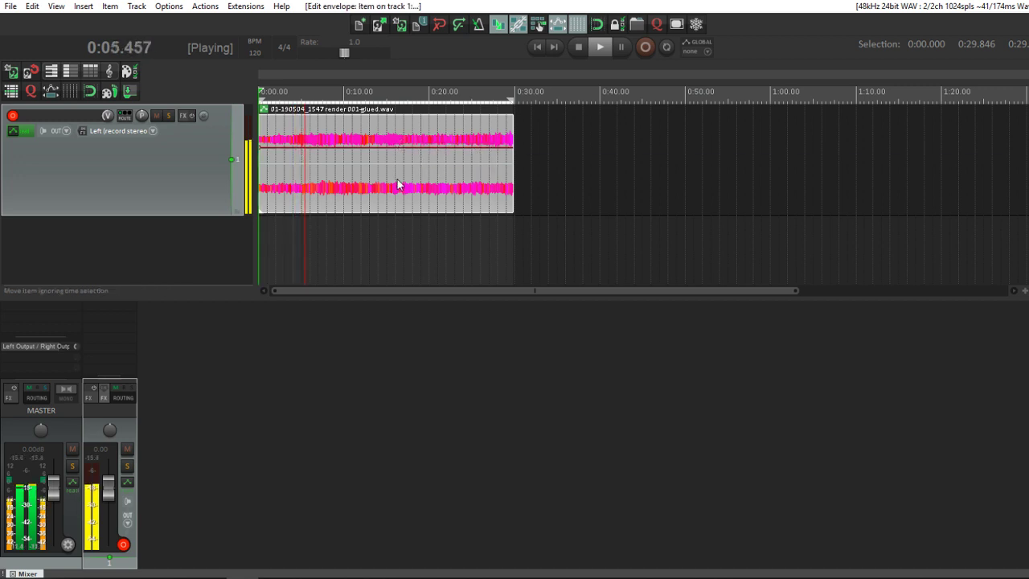
# Glue the boosted item, add short fades of about one second at both ends, and play it from the start
pyautogui.rightClick(397, 180)
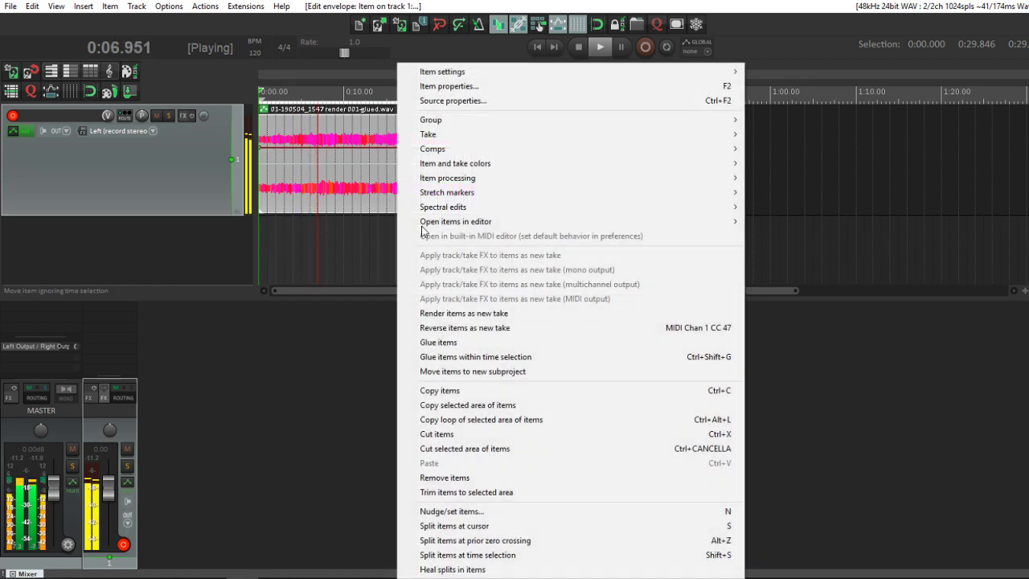
pyautogui.click(447, 339)
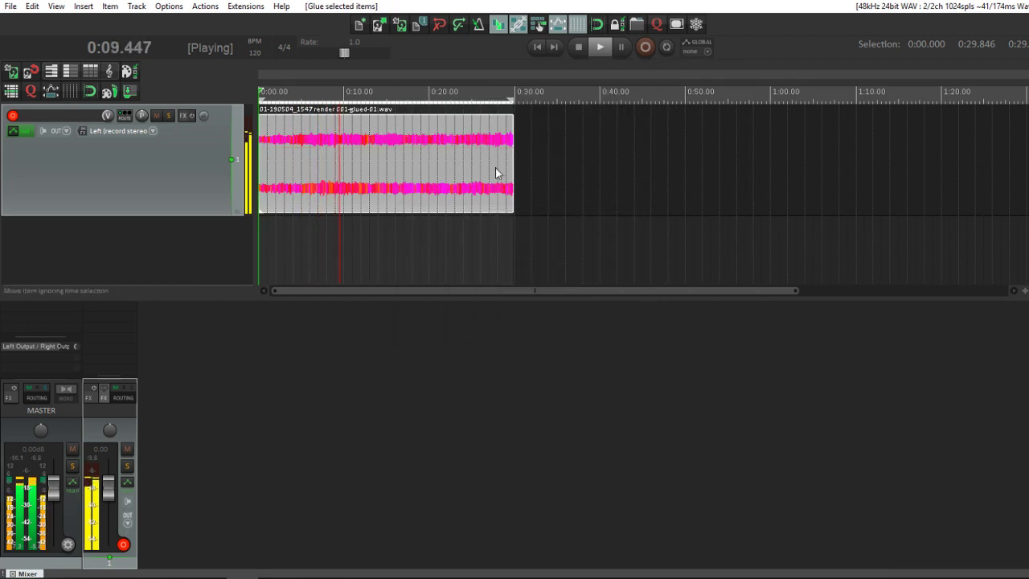
pyautogui.moveTo(509, 123); pyautogui.dragTo(505, 119)
pyautogui.moveTo(262, 117); pyautogui.dragTo(267, 118)
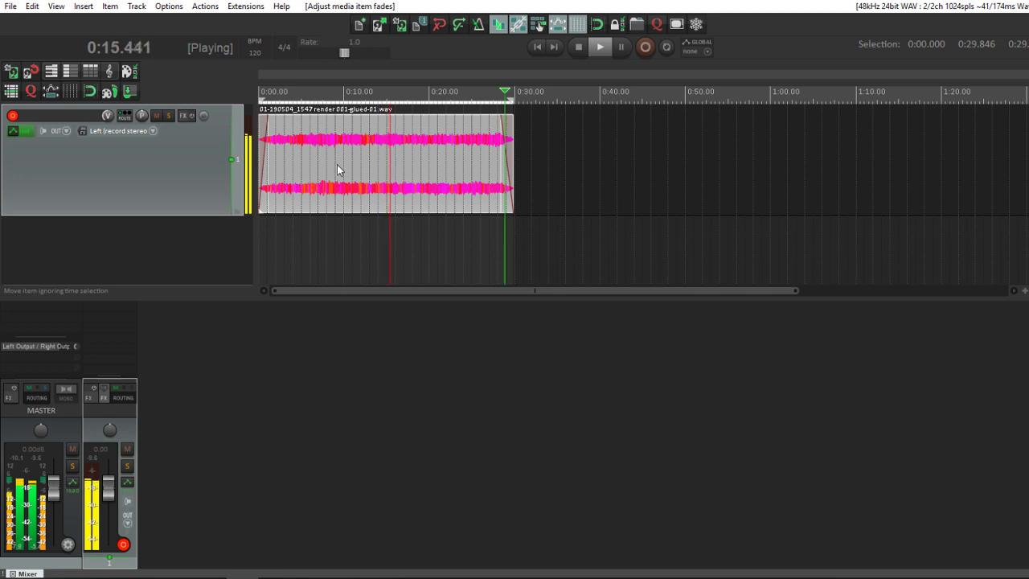
pyautogui.press('space')
pyautogui.press('Home')
pyautogui.press('space')
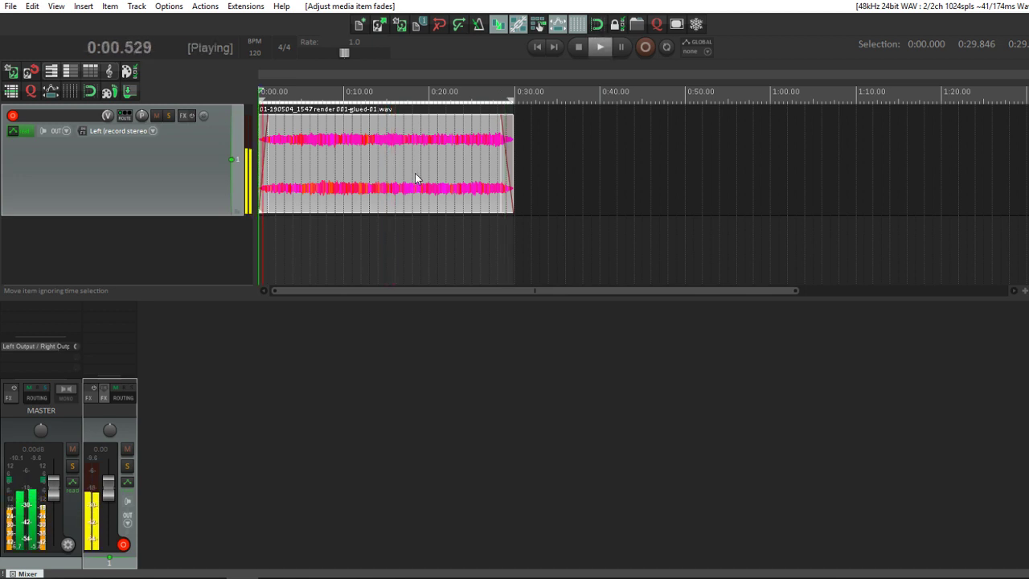
# Add HeadCrusherFREE from the Exciters folder to track 1, adjust its TONE and close the plug-in windows
pyautogui.scroll(1, 415, 173)
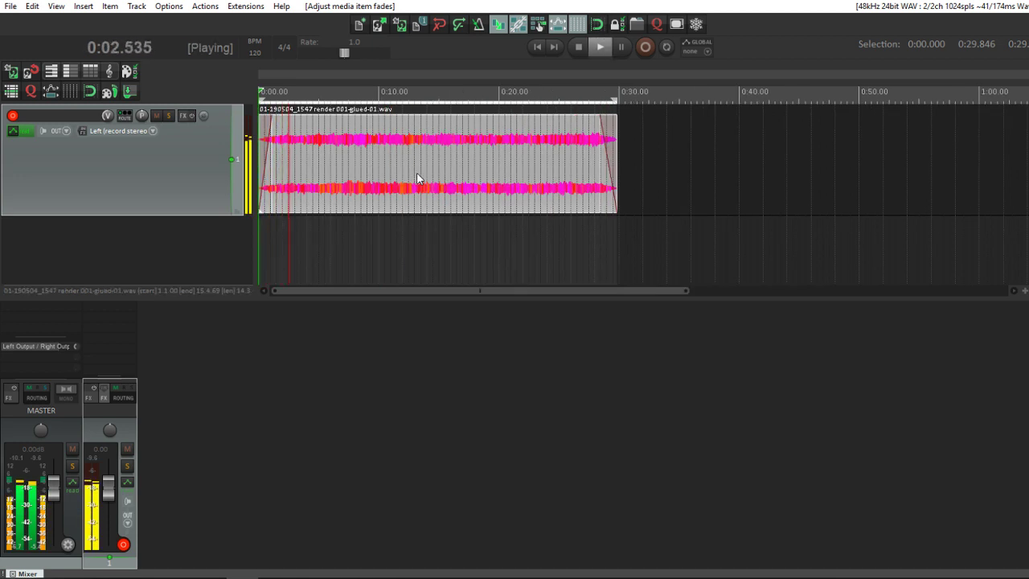
pyautogui.press('f')
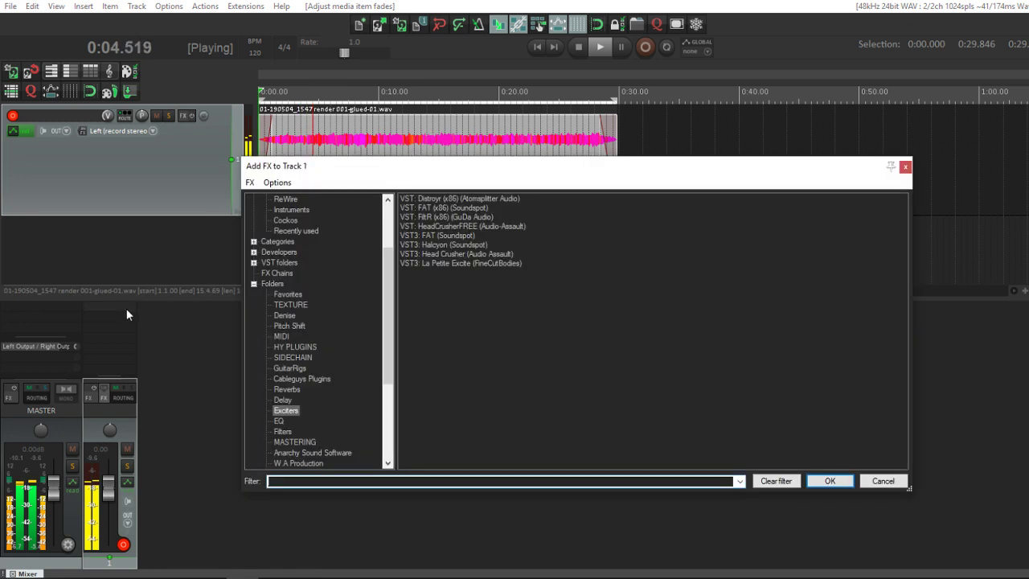
pyautogui.click(449, 228)
pyautogui.doubleClick(451, 228)
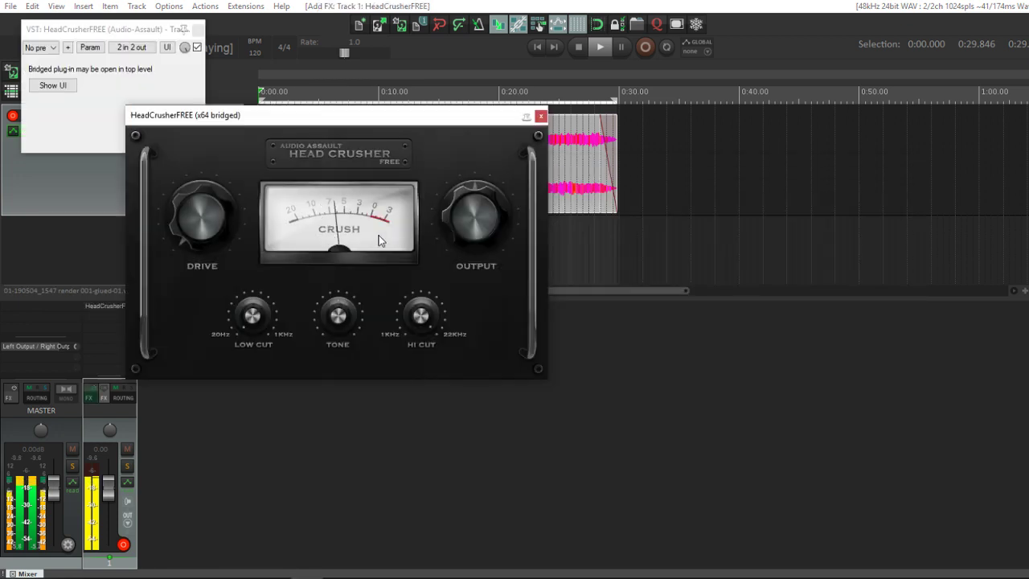
pyautogui.click(335, 327)
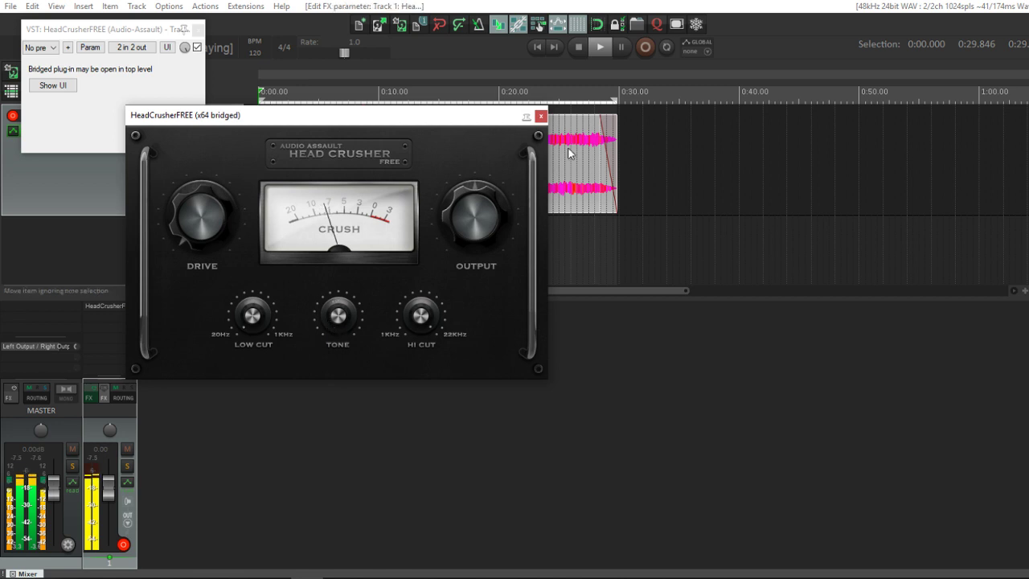
pyautogui.click(541, 118)
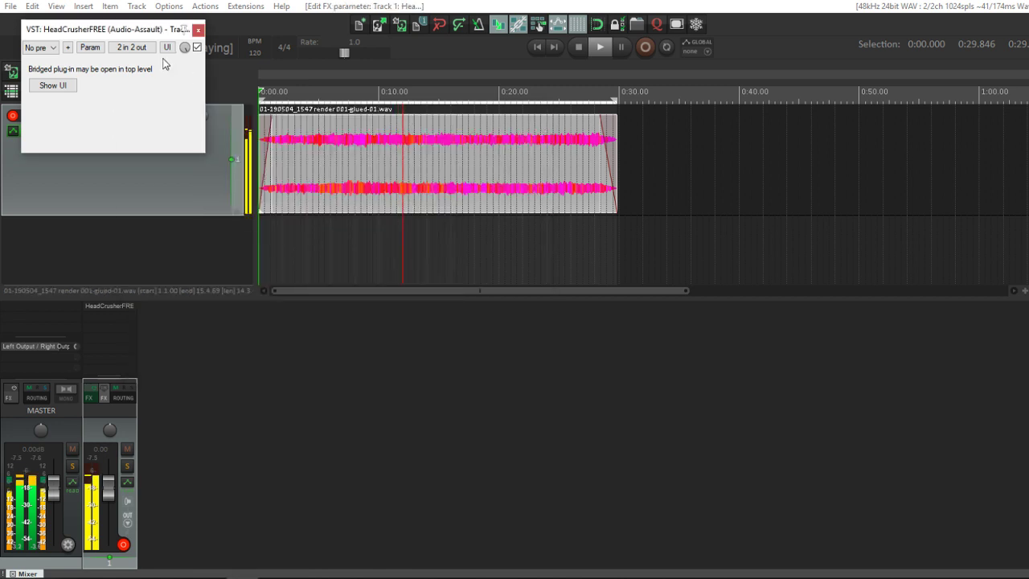
pyautogui.click(198, 29)
# Add BIGREV from the Reverbs folder after HeadCrusherFREE, turn its DAMP to minimum and close the plug-in windows
pyautogui.doubleClick(121, 318)
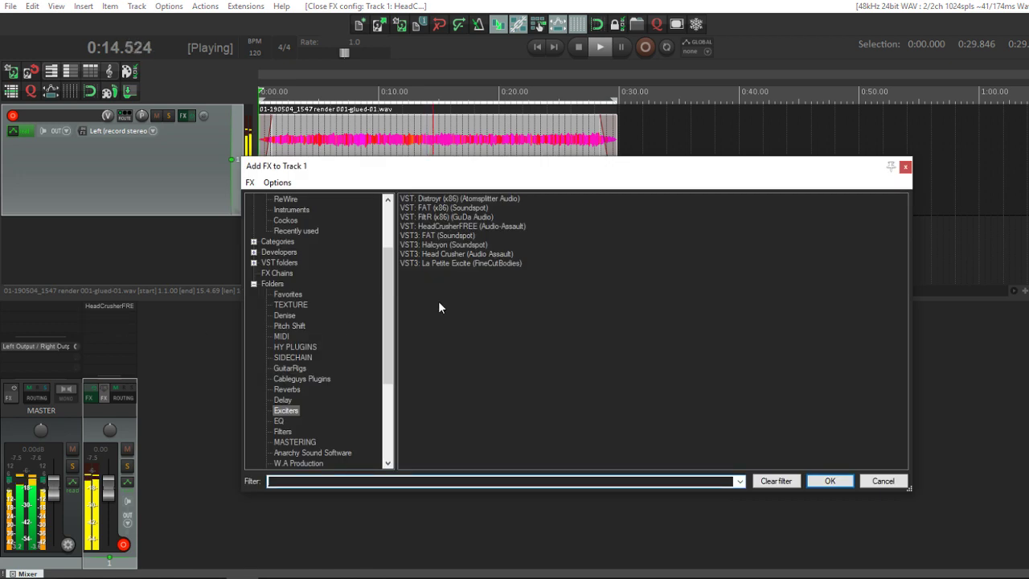
pyautogui.scroll(-1, 296, 394)
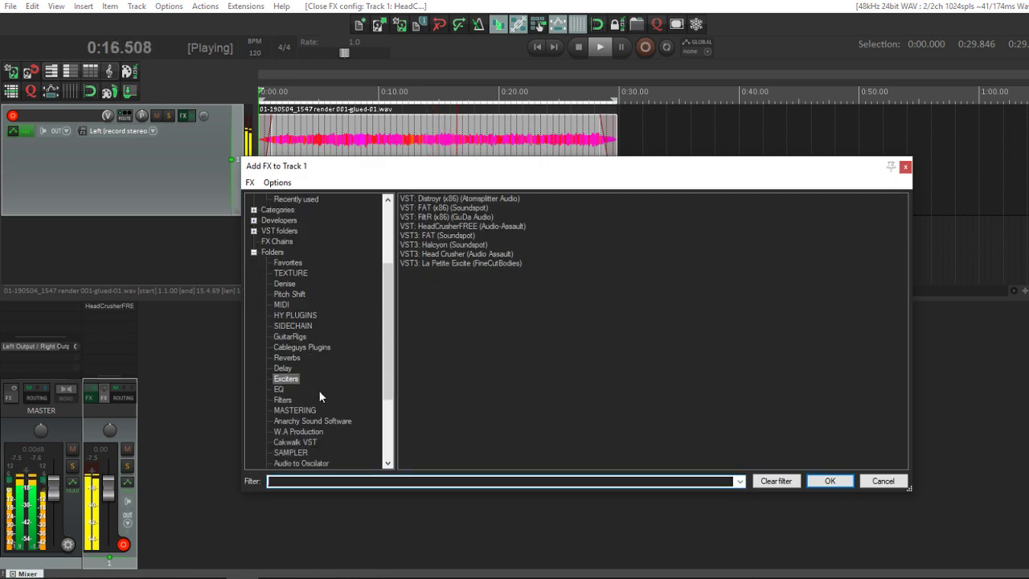
pyautogui.click(295, 359)
pyautogui.doubleClick(455, 228)
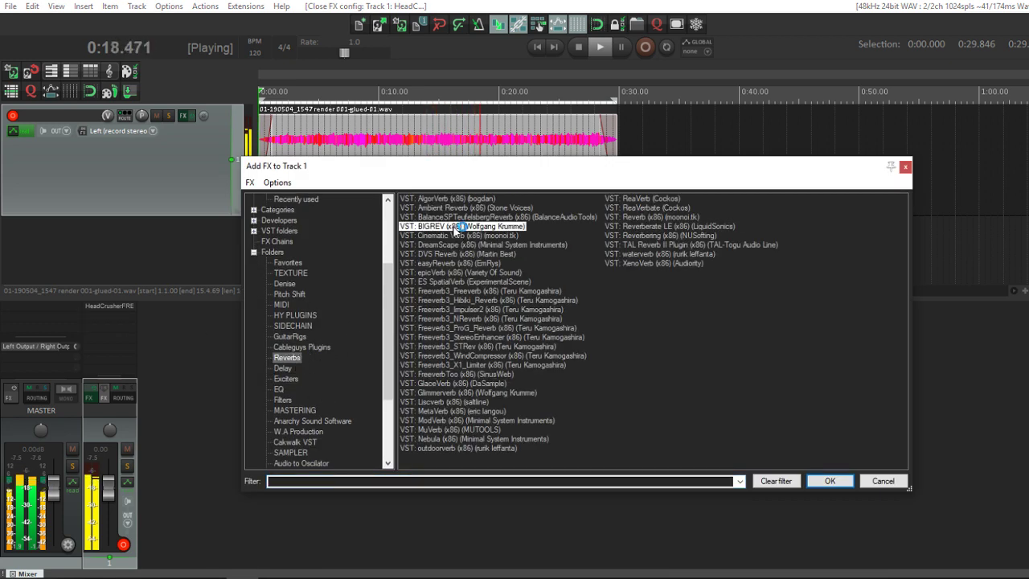
pyautogui.moveTo(362, 231); pyautogui.dragTo(361, 249)
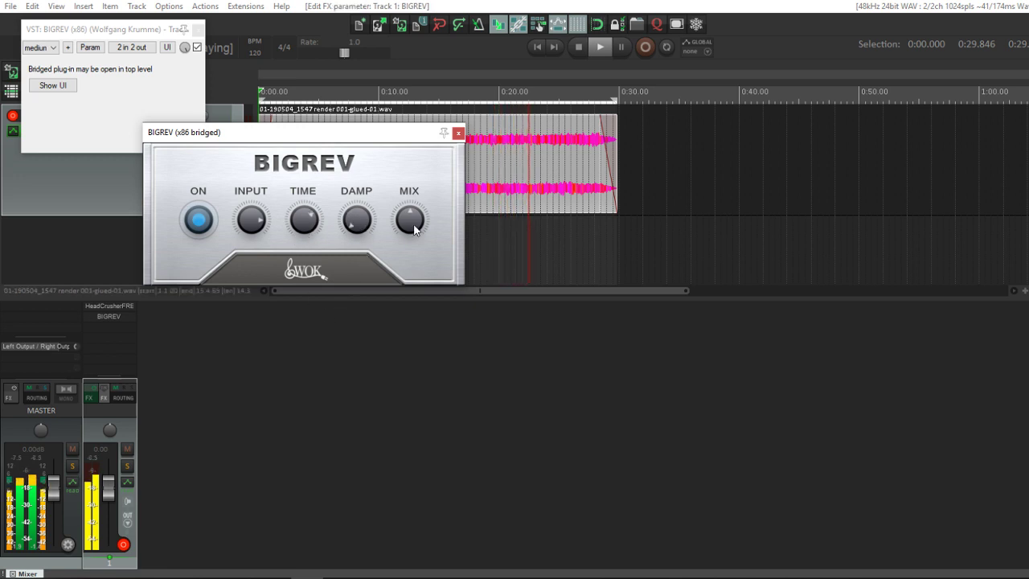
pyautogui.click(459, 132)
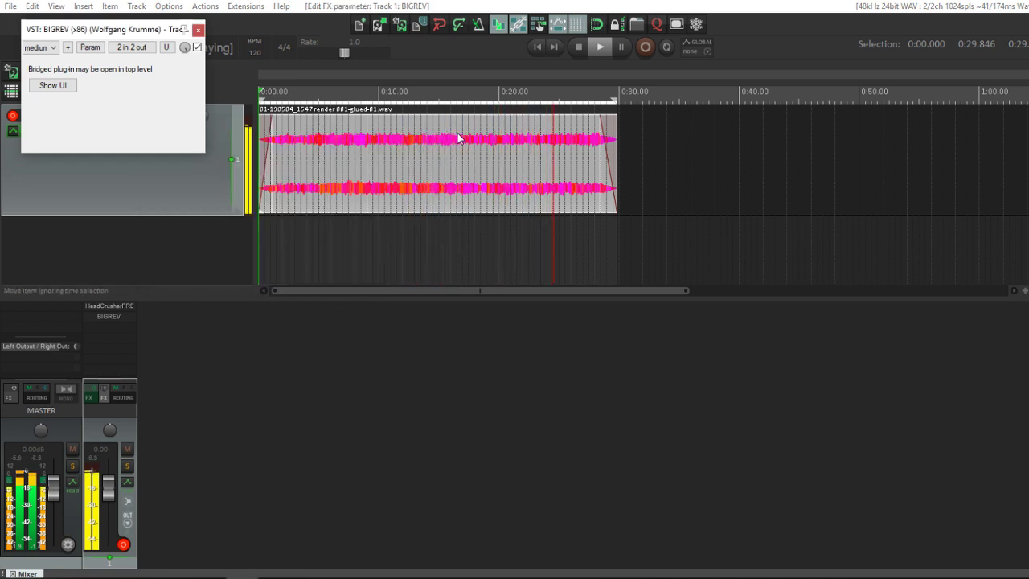
pyautogui.press('Escape')
# Stop playback, disarm track 1 for recording and reduce the track's height
pyautogui.scroll(-3, 436, 138)
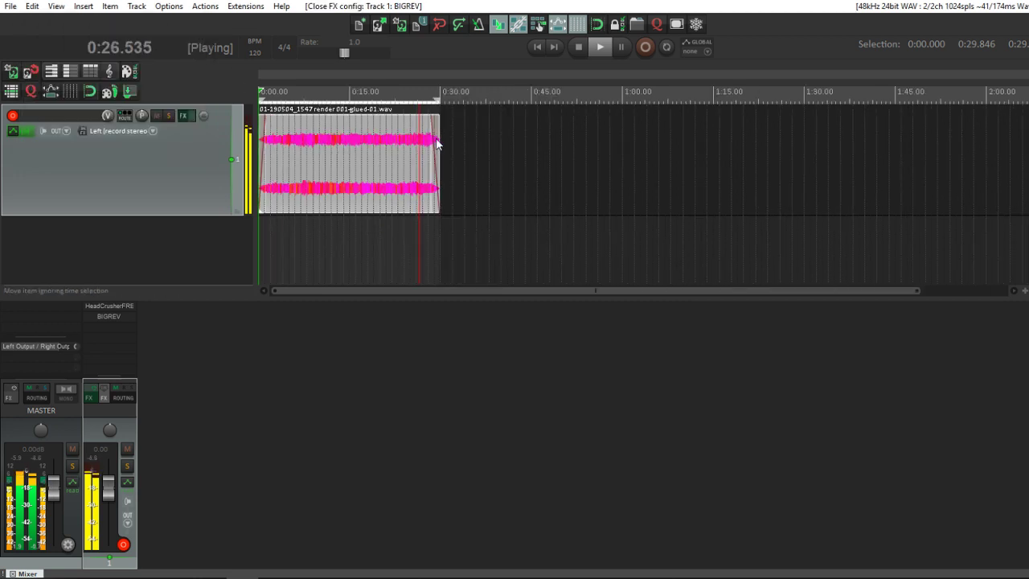
pyautogui.press('space')
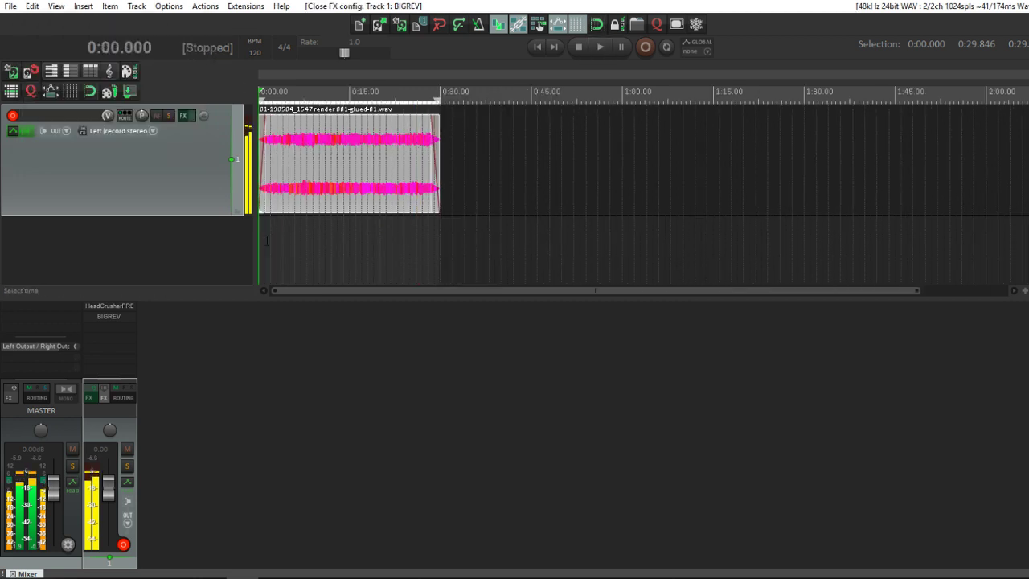
pyautogui.click(12, 115)
pyautogui.click(125, 218)
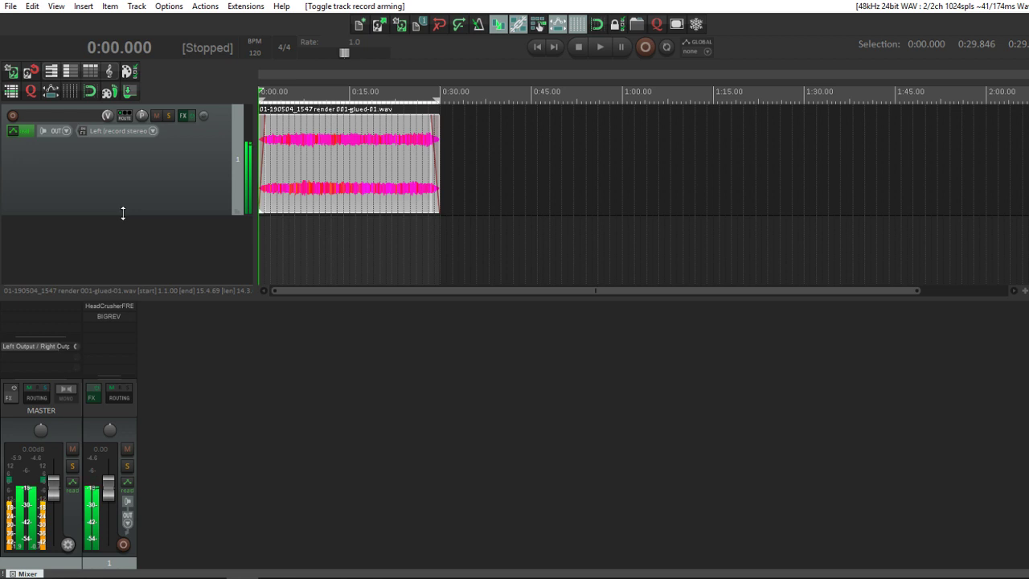
pyautogui.click(127, 207)
pyautogui.moveTo(134, 210); pyautogui.dragTo(138, 178)
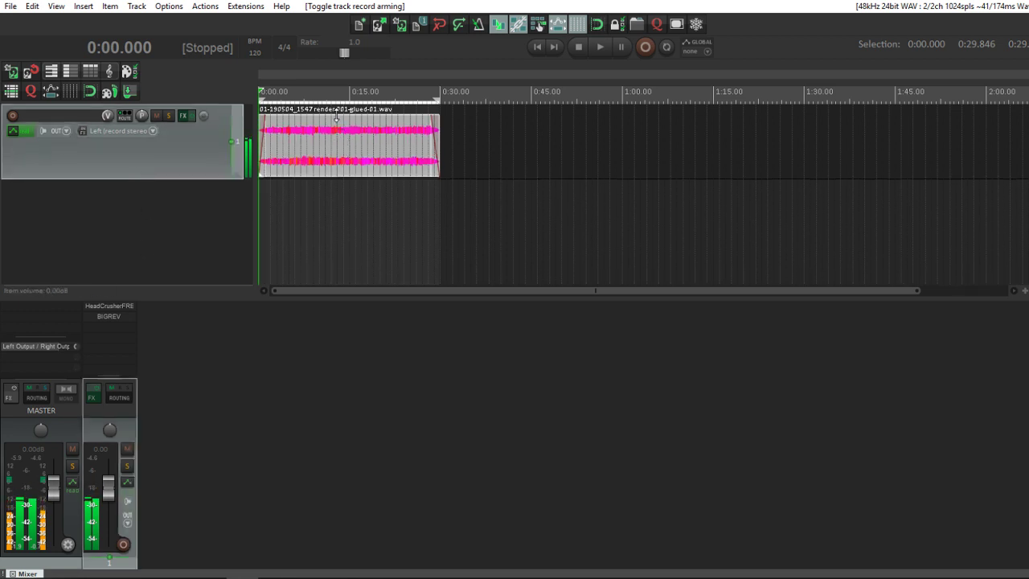
# Lower the item's volume to -3.57 dB and apply track 1's HeadCrusherFREE and BIGREV effects as a new take
pyautogui.moveTo(339, 117); pyautogui.dragTo(338, 161)
pyautogui.rightClick(338, 161)
pyautogui.click(429, 255)
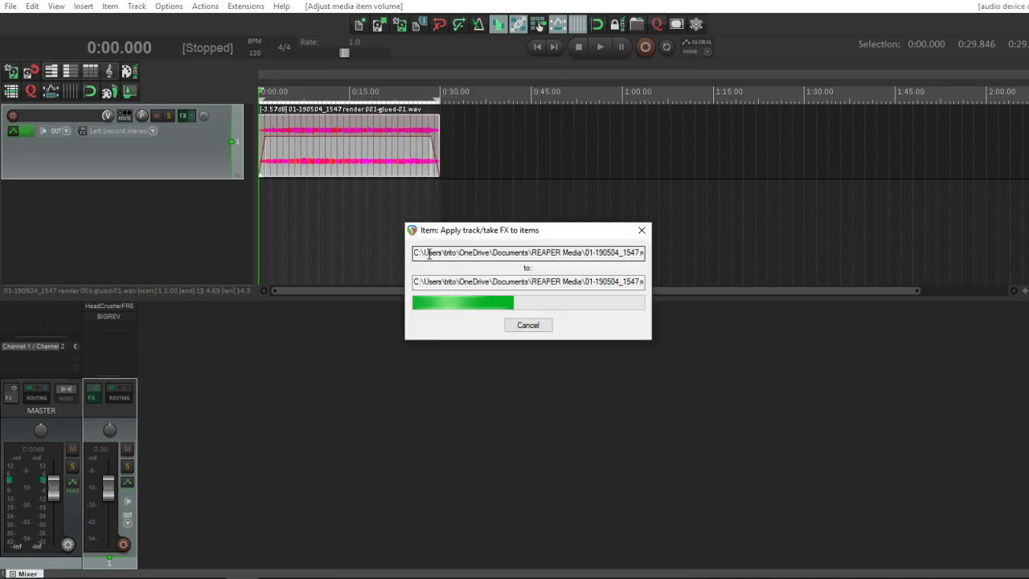
# Glue the processed item on track 1 and remove HeadCrusherFREE and BIGREV from the track
pyautogui.rightClick(381, 175)
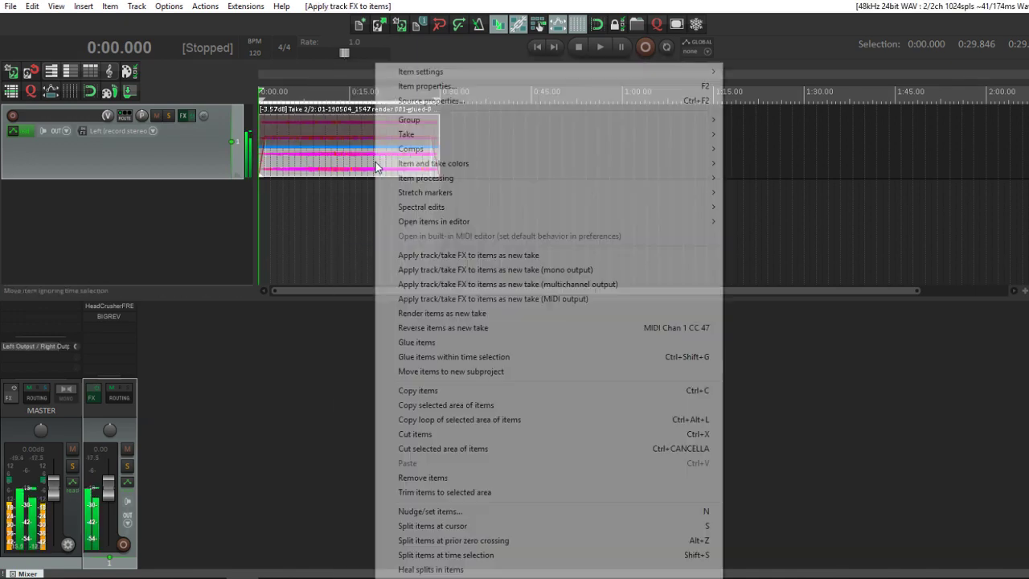
pyautogui.click(448, 340)
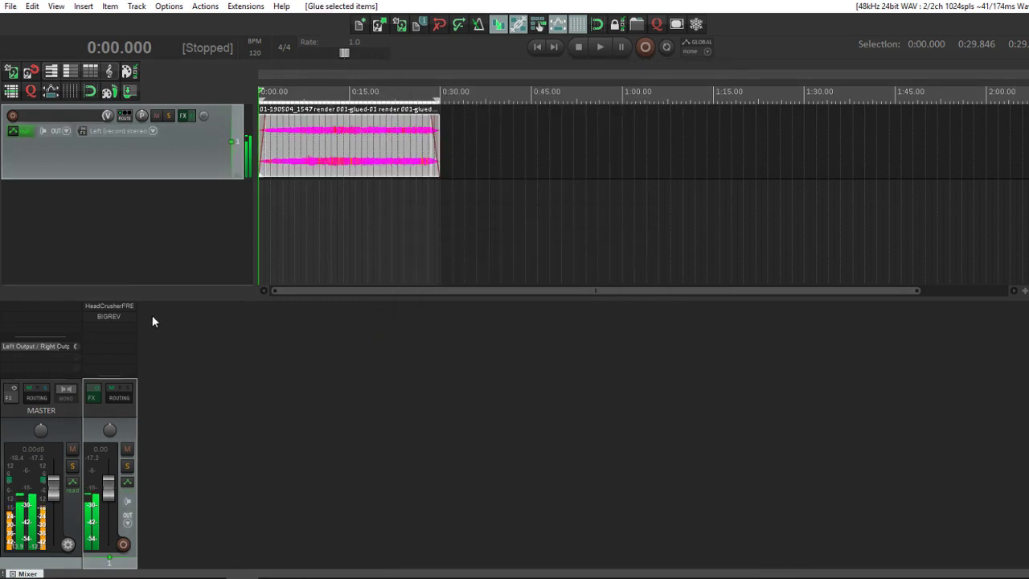
pyautogui.keyDown('alt'); pyautogui.click(119, 317); pyautogui.keyUp('alt')
# Insert Cockos ReaSamplOmatic5000 as a virtual instrument on a new track and move its window clear of the audio item
pyautogui.rightClick(185, 193)
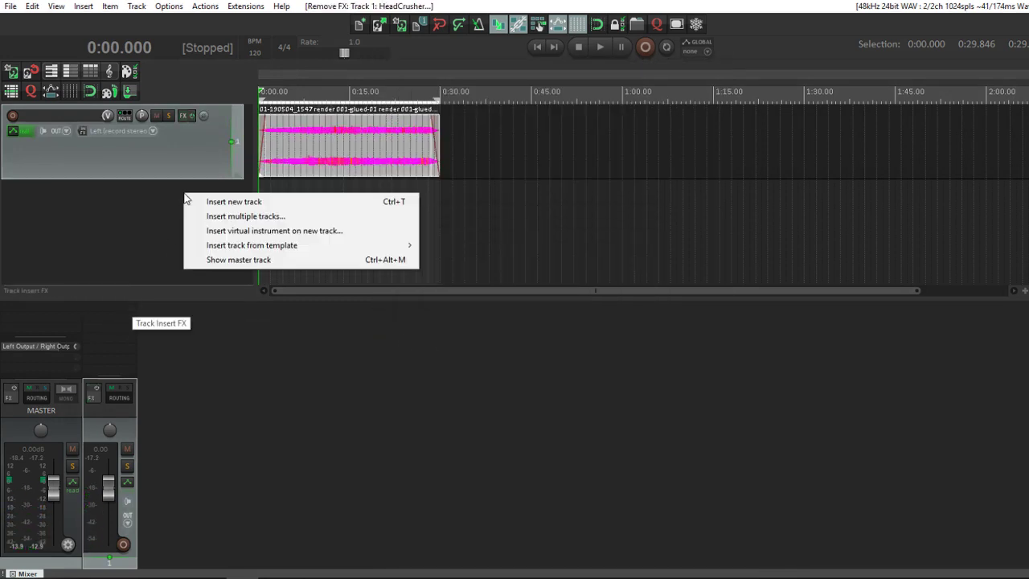
pyautogui.click(261, 232)
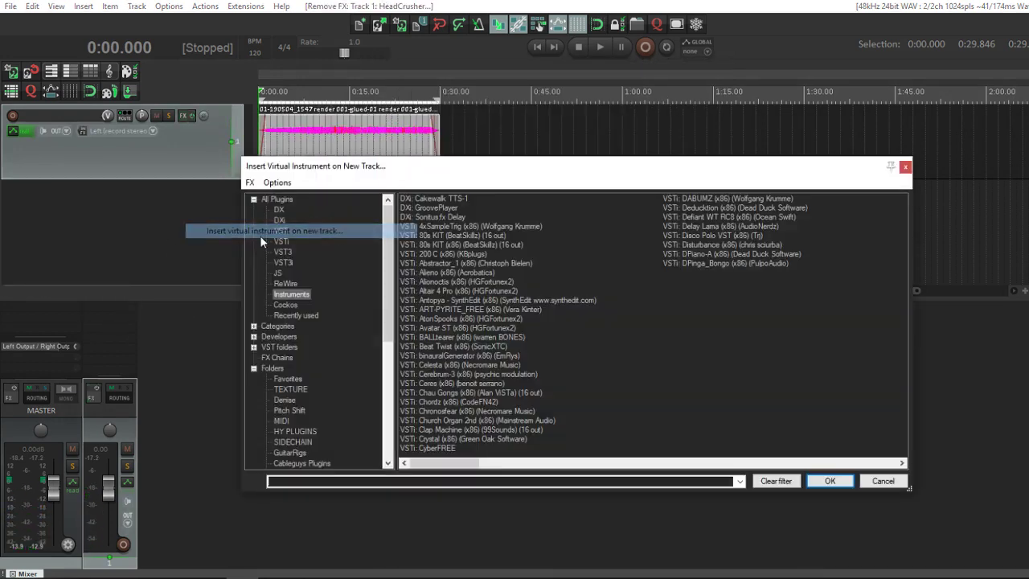
pyautogui.click(285, 304)
pyautogui.doubleClick(441, 364)
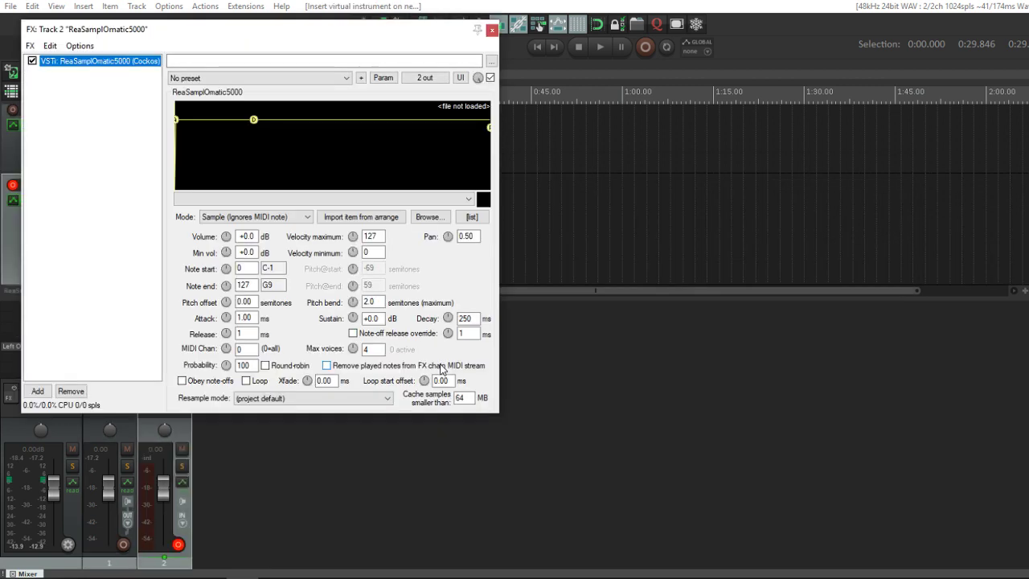
pyautogui.moveTo(294, 32); pyautogui.dragTo(750, 104)
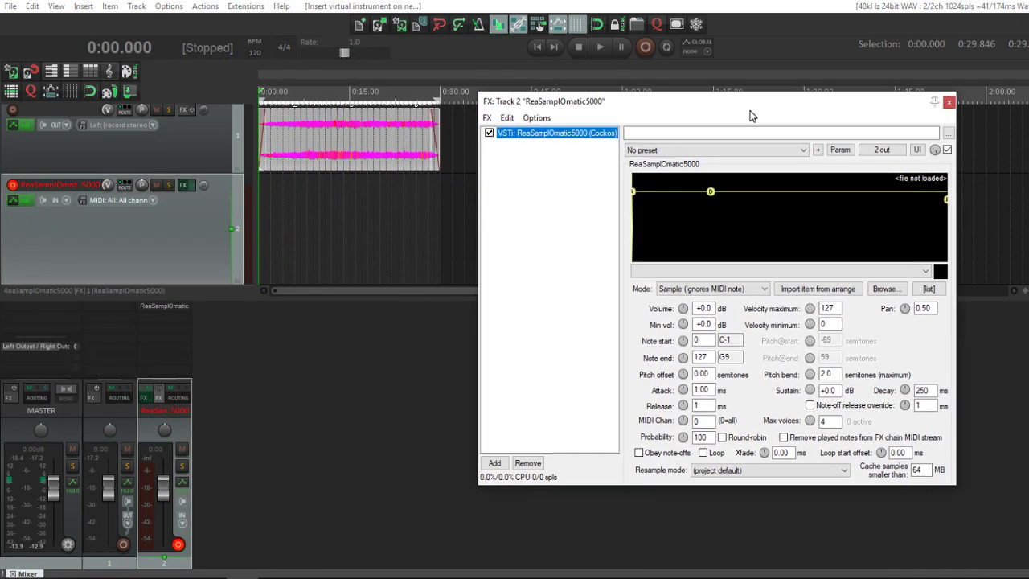
# Load track 1's glued item into ReaSamplOmatic5000 as its sample, select track 2 and reduce the tracks' height
pyautogui.click(379, 145)
pyautogui.moveTo(379, 144); pyautogui.dragTo(685, 219)
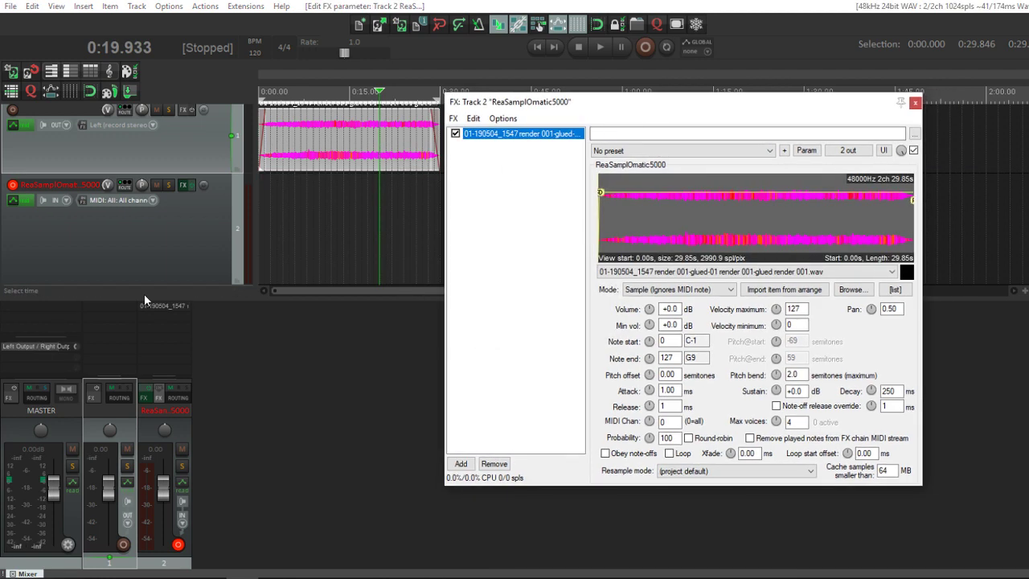
pyautogui.click(130, 255)
pyautogui.scroll(-1, 180, 236)
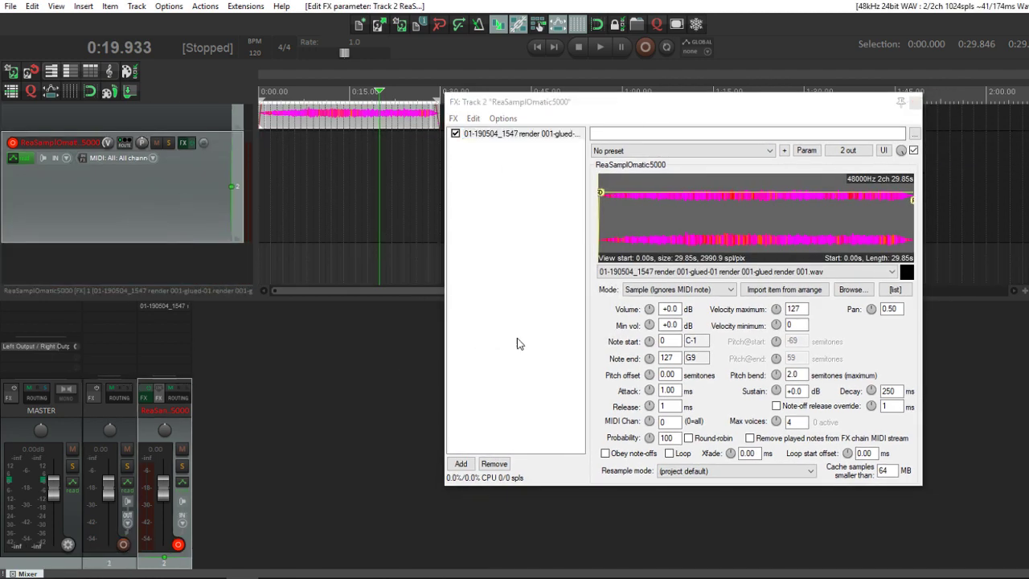
# Set the sampler's mode to Note (Semitone shifted) and enable looping with a 1000 ms crossfade
pyautogui.click(680, 290)
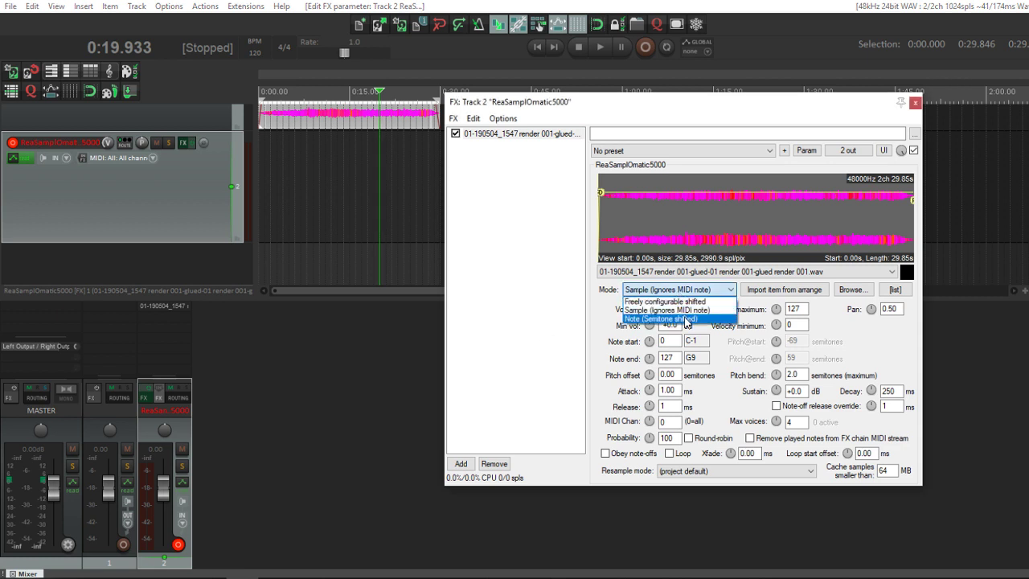
pyautogui.click(686, 318)
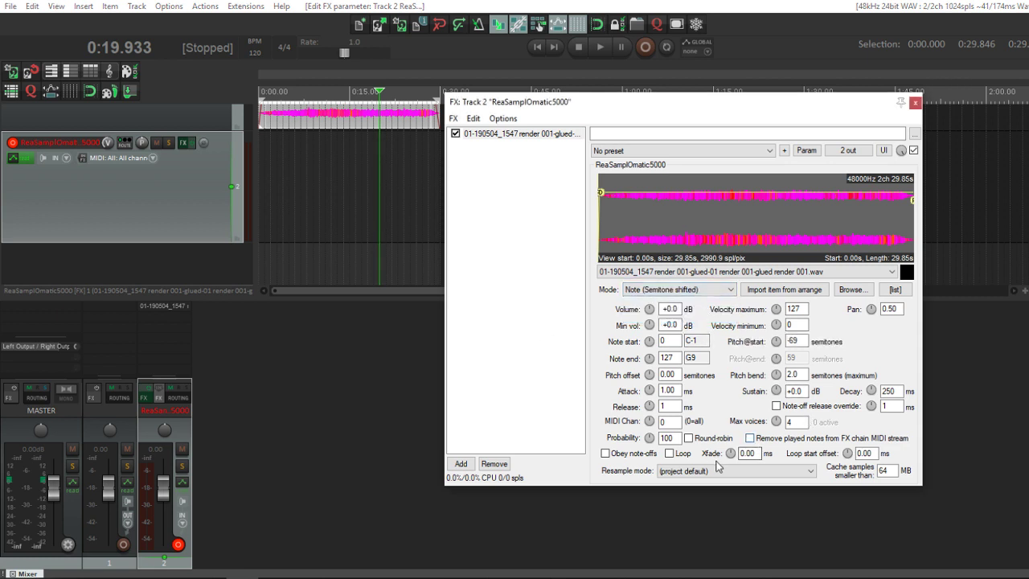
pyautogui.click(670, 454)
pyautogui.scroll(5, 730, 453)
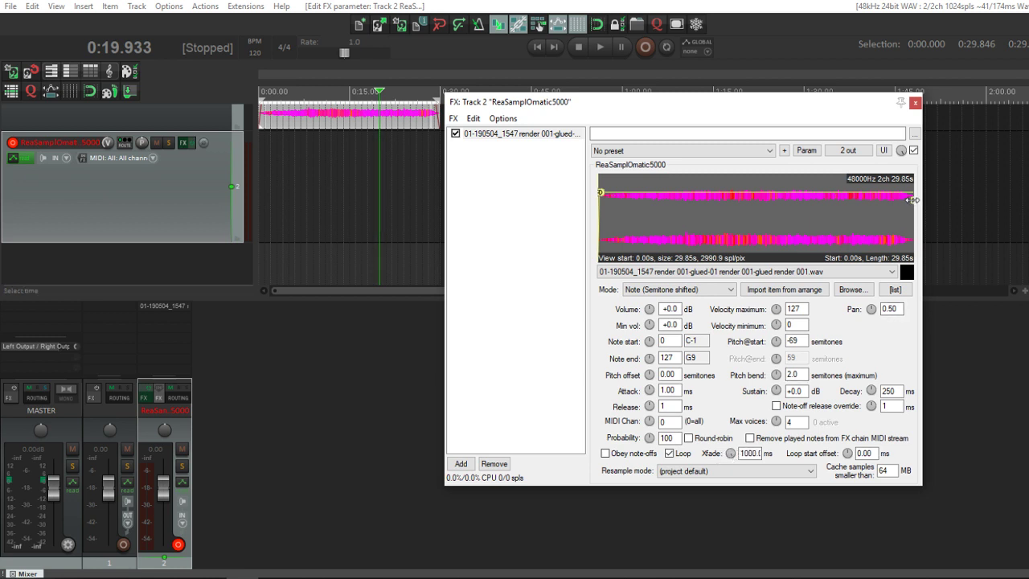
# Set the sampler's release to 6480 ms, attack to 2000 ms and maximum voices to 16, and make it obey note-offs
pyautogui.moveTo(913, 200); pyautogui.dragTo(846, 202)
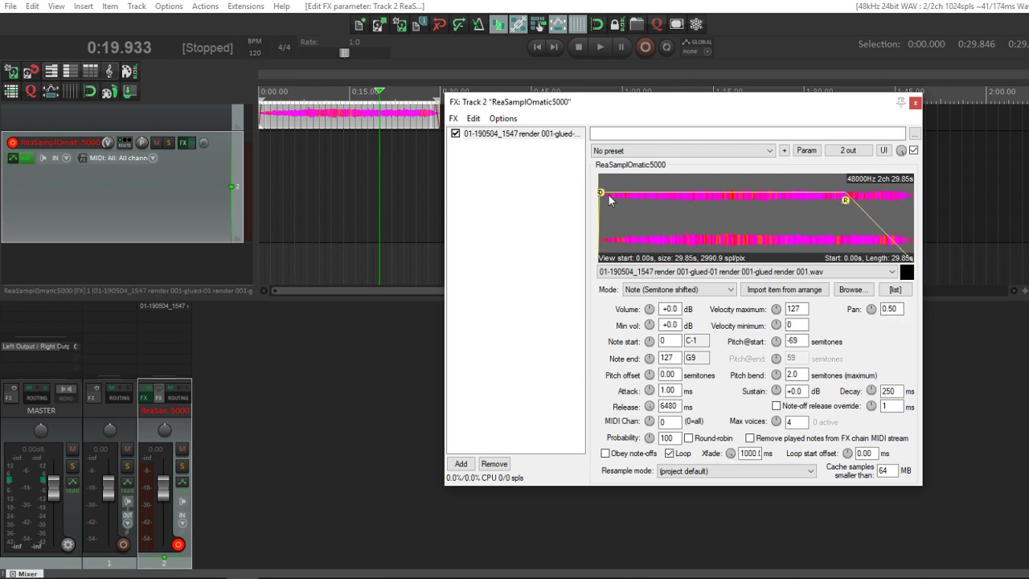
pyautogui.moveTo(603, 194); pyautogui.dragTo(644, 192)
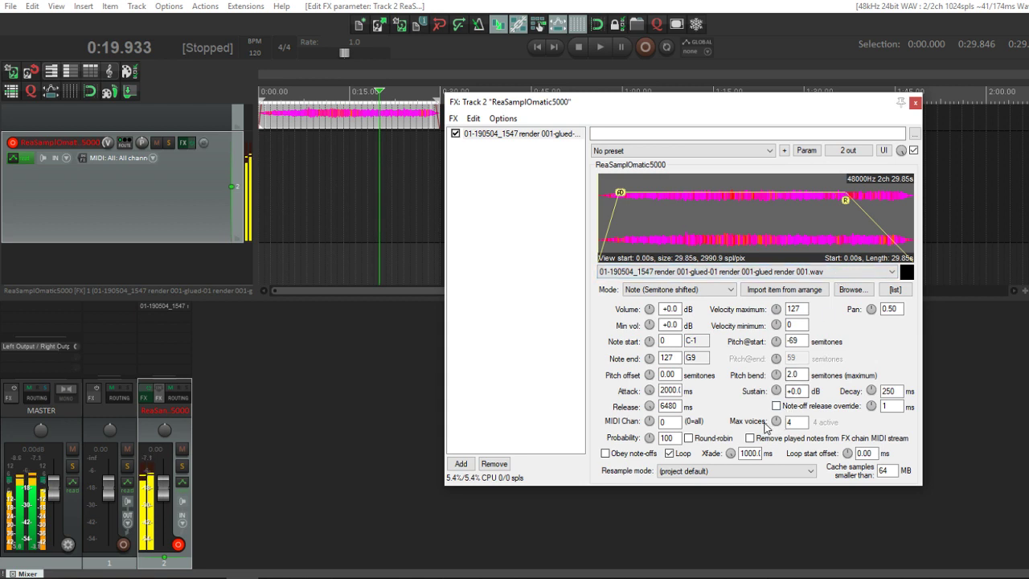
pyautogui.moveTo(777, 420); pyautogui.dragTo(776, 410)
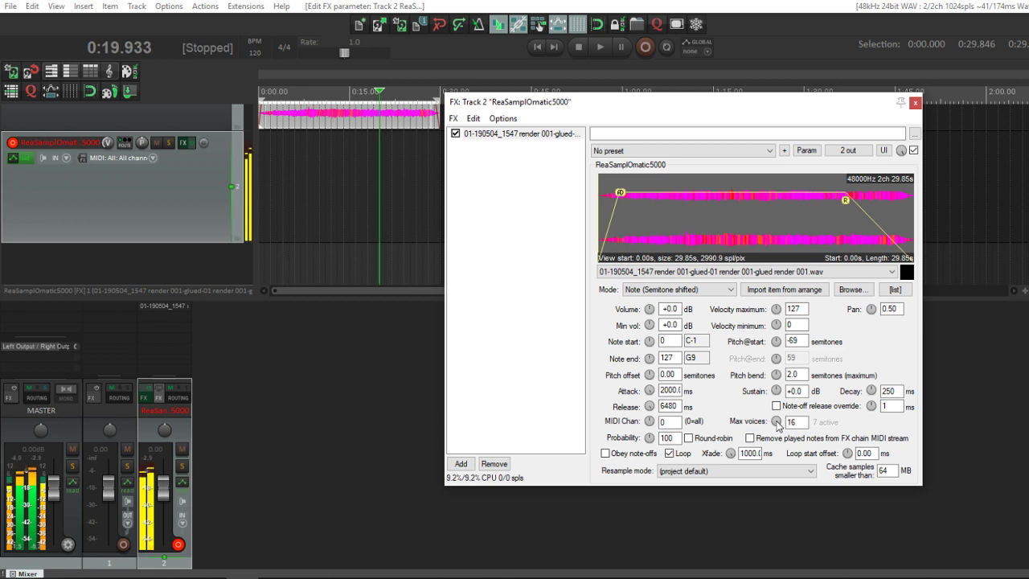
pyautogui.click(605, 453)
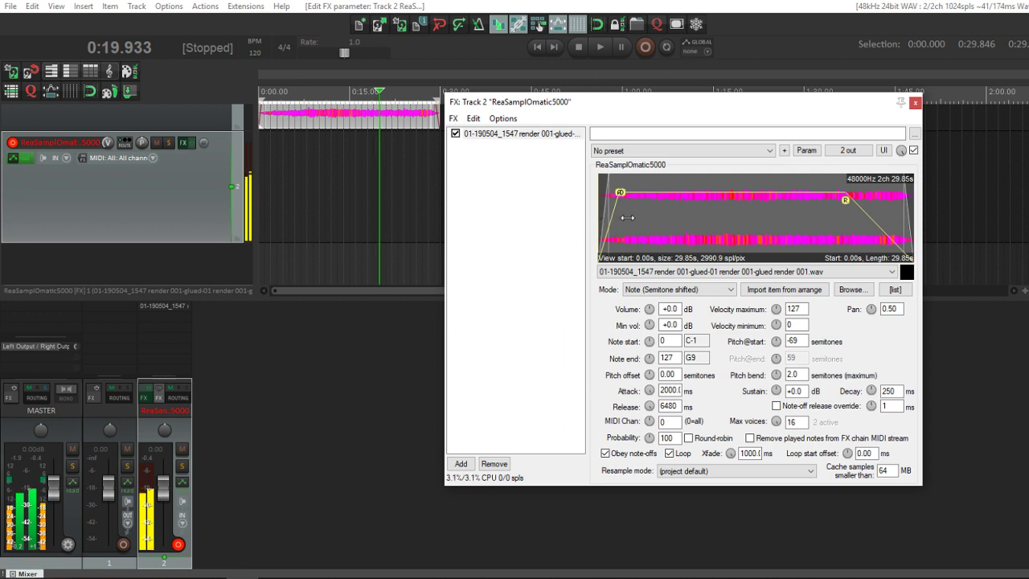
# Set the sampler's decay to 5789 ms and sustain to +0.4 dB, and move the sample's start point to 1.87 s
pyautogui.moveTo(613, 217); pyautogui.dragTo(681, 190)
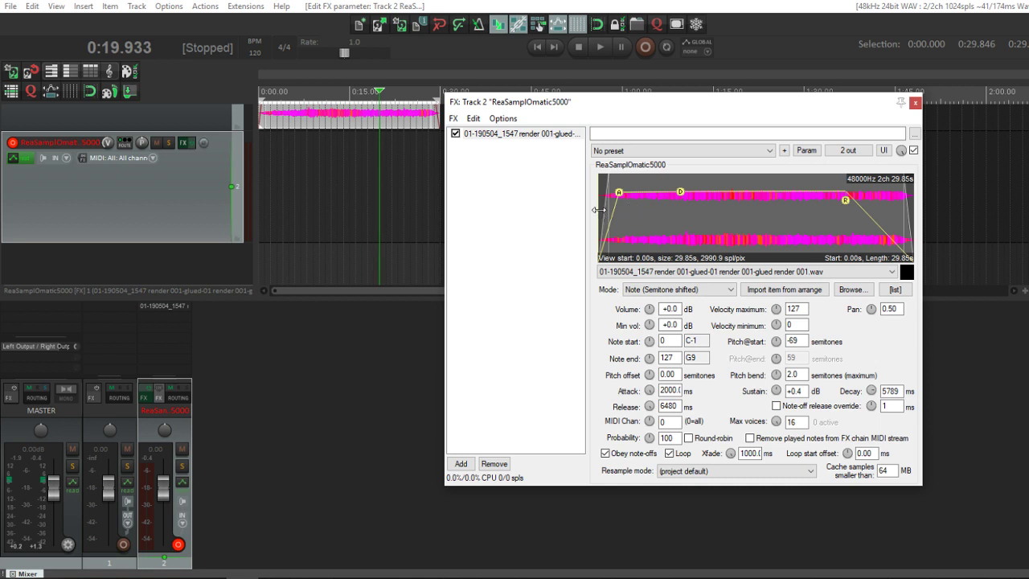
pyautogui.moveTo(599, 210); pyautogui.dragTo(618, 208)
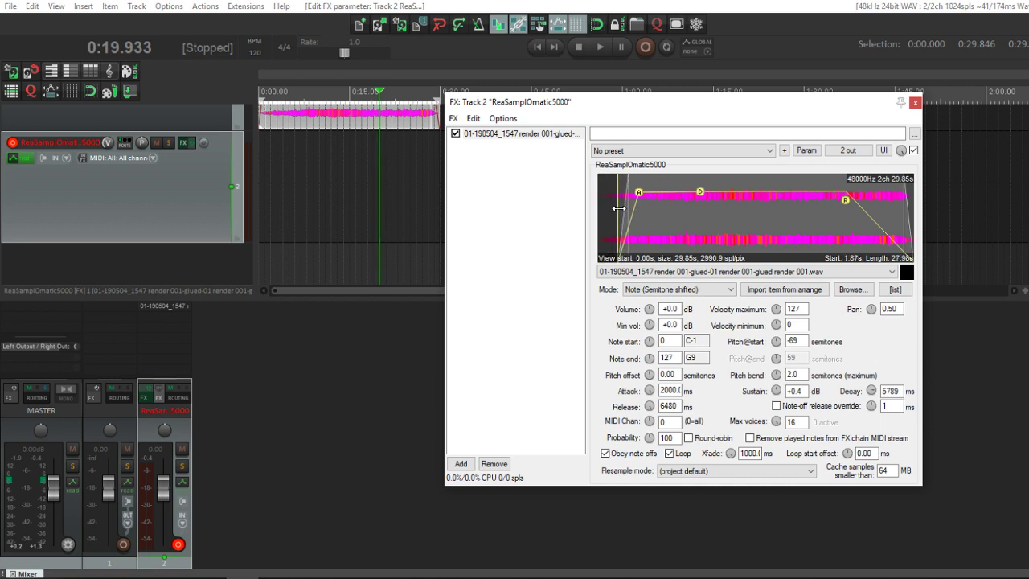